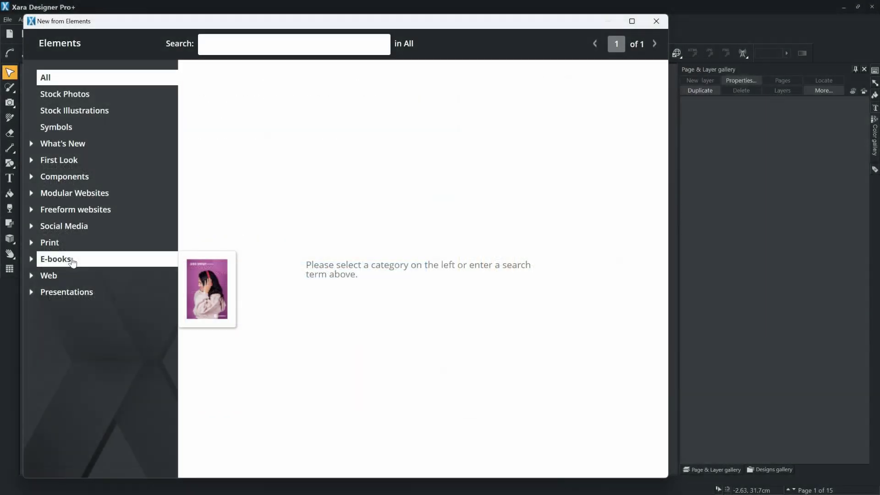
Browse the E-books templates: Audio, Basic Brand Book, Customer Journey and Data Security.
{"action": "left_click", "coordinate": [73, 260]}
{"action": "left_click", "coordinate": [74, 274]}
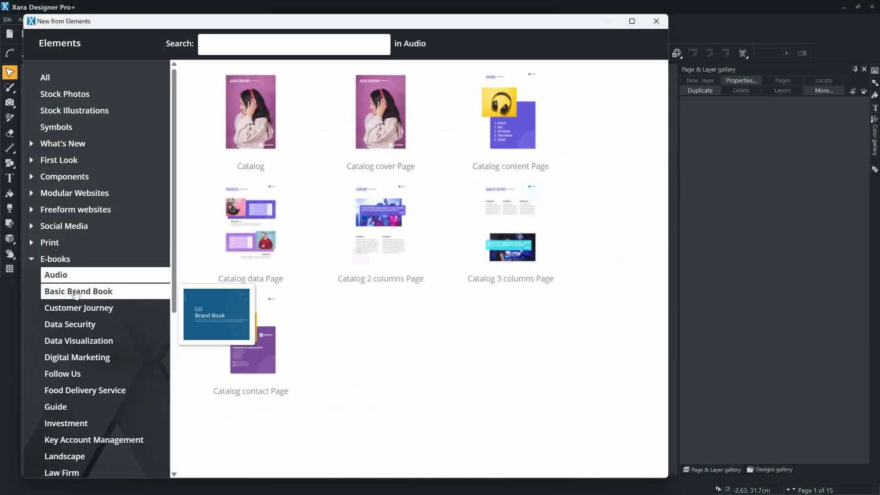
{"action": "left_click", "coordinate": [75, 292]}
{"action": "left_click", "coordinate": [78, 308]}
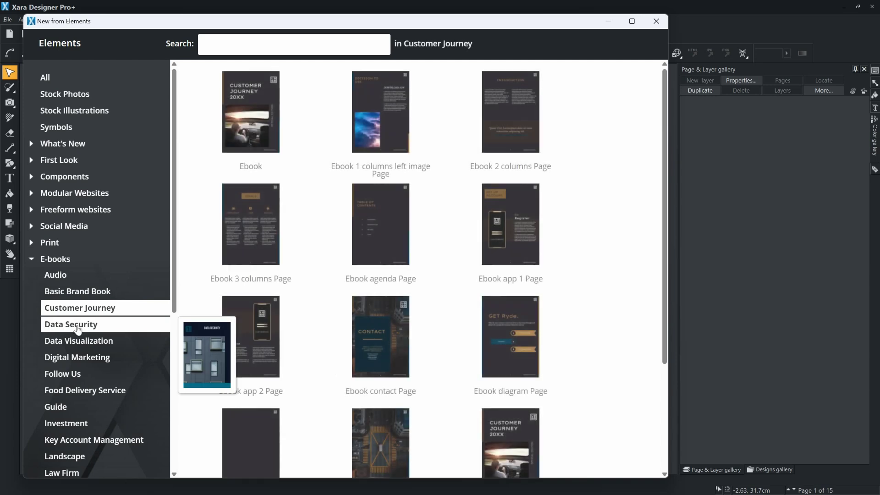
{"action": "left_click", "coordinate": [77, 326]}
{"action": "left_click", "coordinate": [34, 259]}
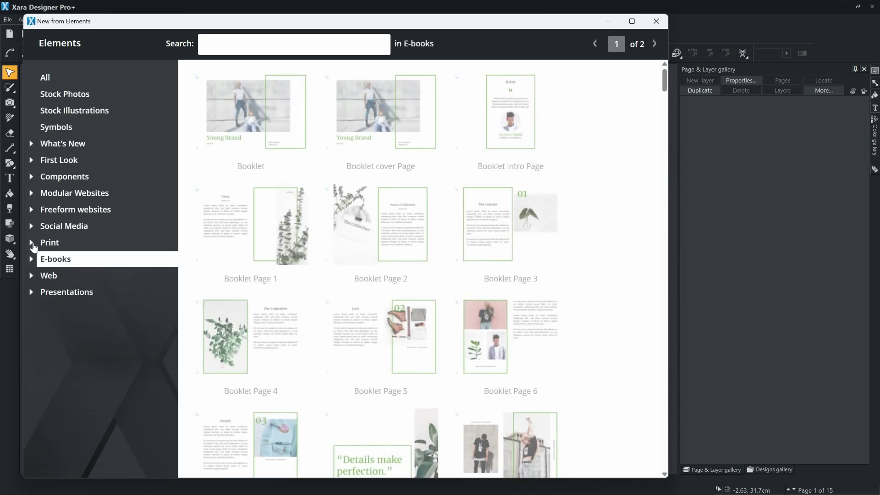
Browse the Print > Booklets templates, including Car Dealer and Data visualization.
{"action": "left_click", "coordinate": [34, 246]}
{"action": "left_click", "coordinate": [63, 259]}
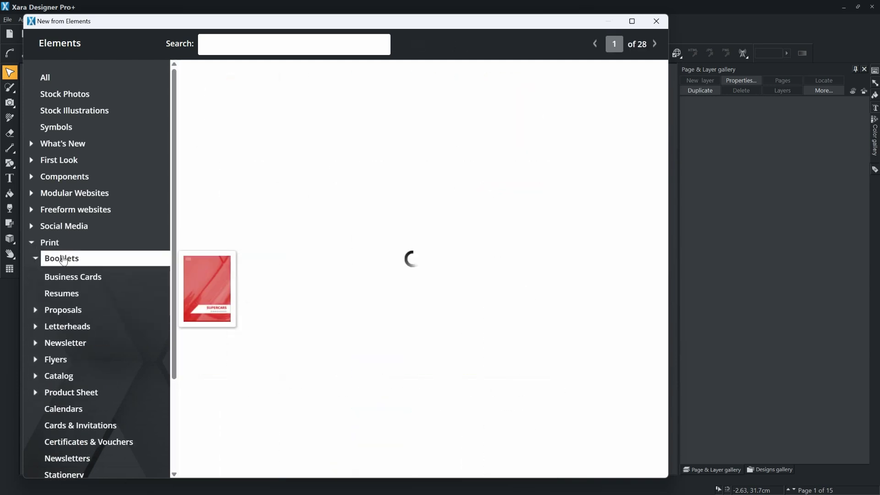
{"action": "left_click", "coordinate": [73, 274]}
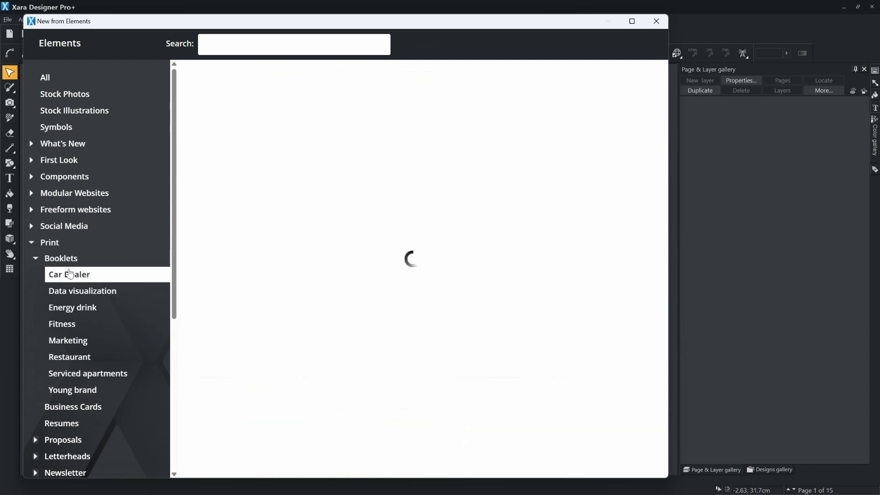
{"action": "left_click", "coordinate": [72, 293]}
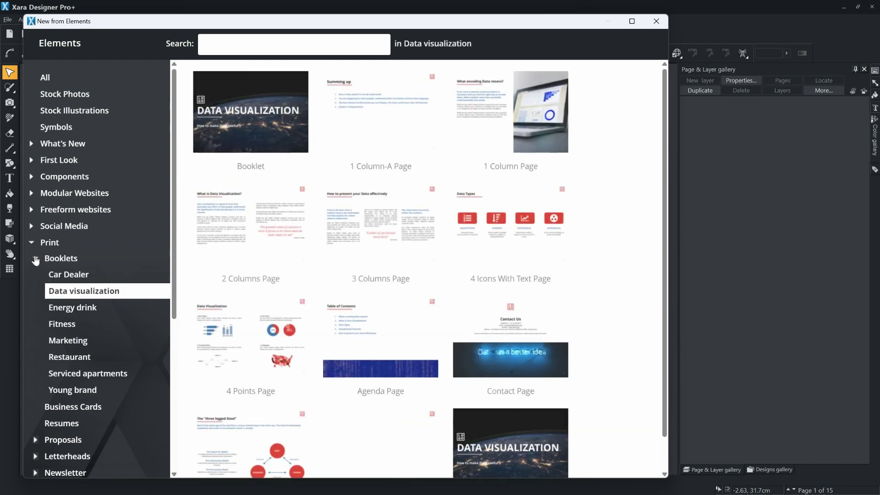
{"action": "left_click", "coordinate": [35, 258]}
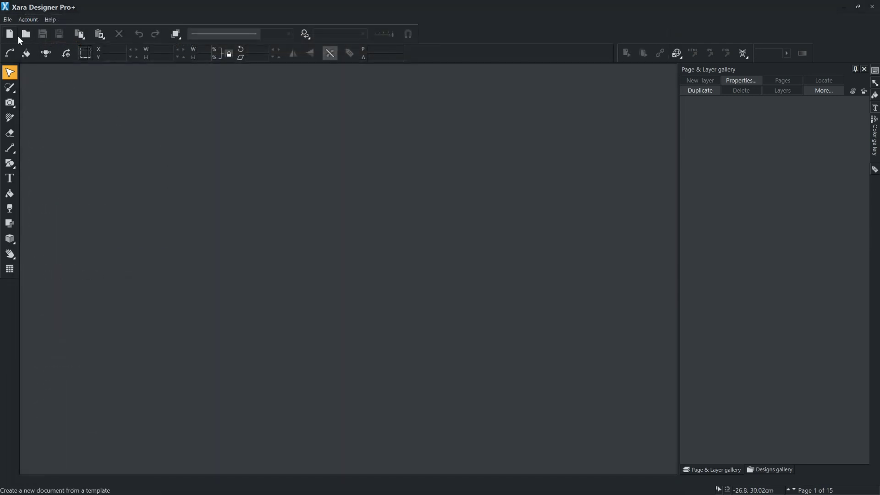
Open fashion.pdf from the Book Flip folder as an editable document.
{"action": "left_click", "coordinate": [8, 20]}
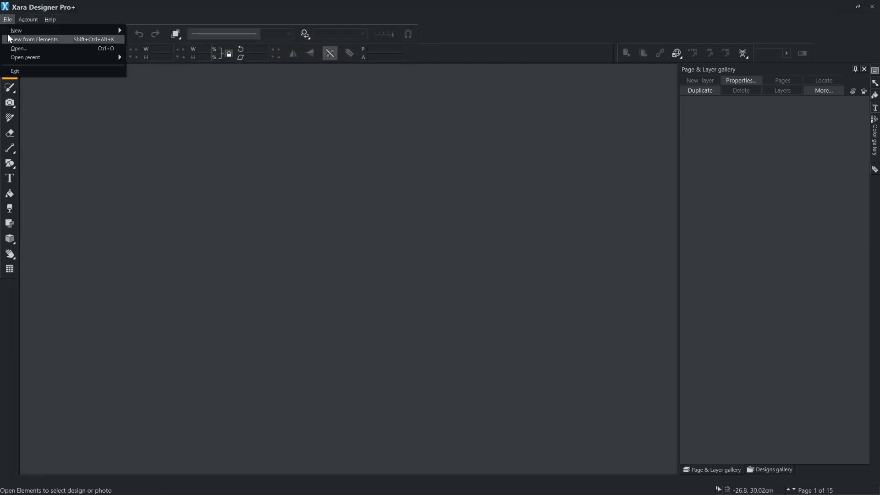
{"action": "left_click", "coordinate": [60, 48]}
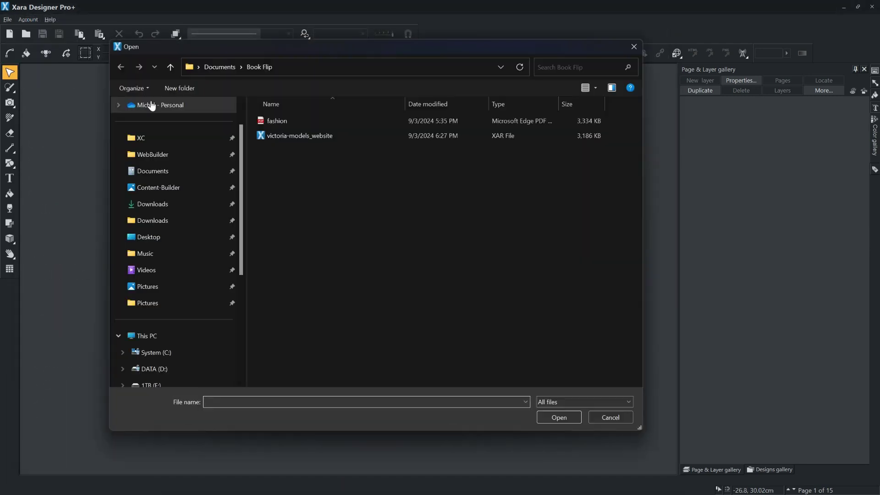
{"action": "left_click", "coordinate": [280, 123]}
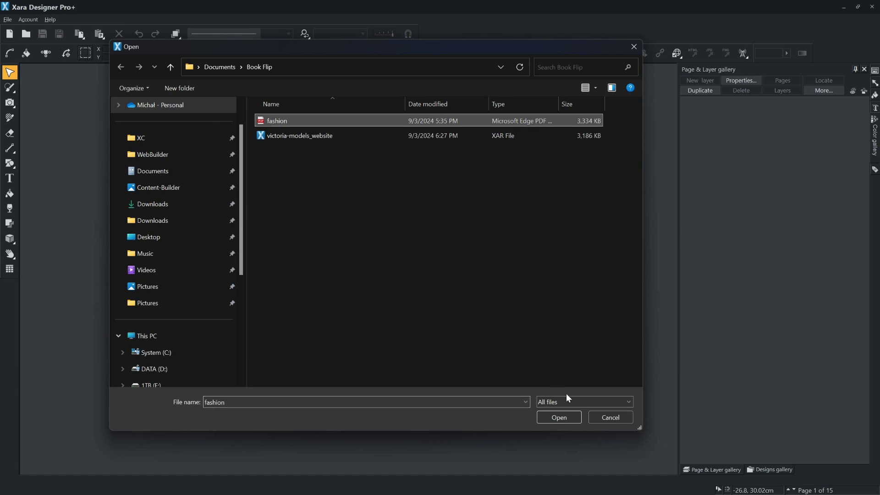
{"action": "left_click", "coordinate": [573, 417]}
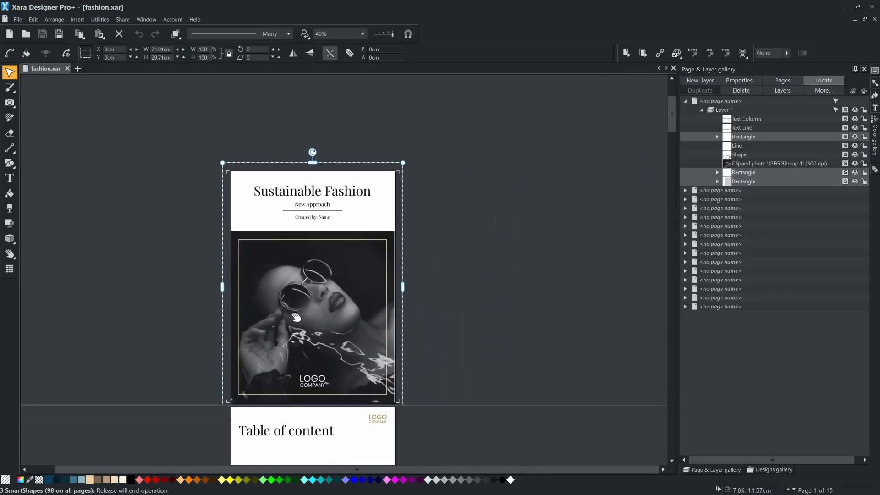
Deselect the cover objects and zoom in on the Sustainable Fashion cover page.
{"action": "left_click", "coordinate": [406, 312]}
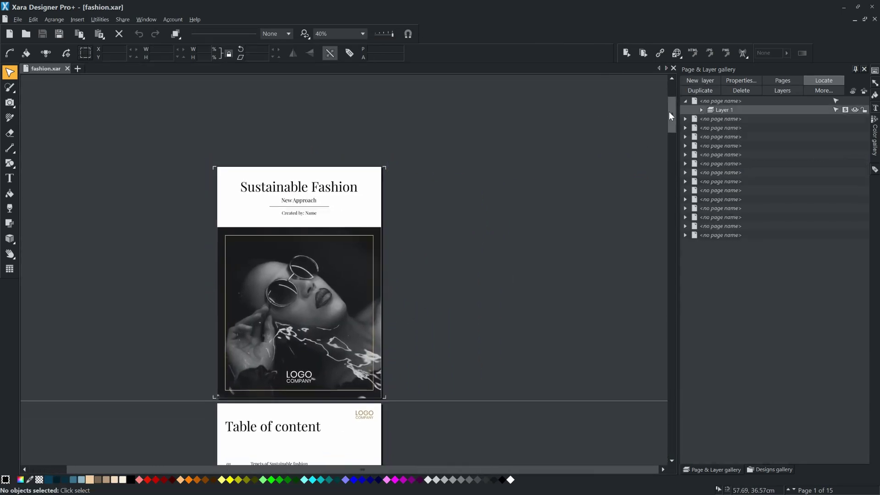
{"action": "left_click_drag", "start_coordinate": [669, 114], "coordinate": [633, 118]}
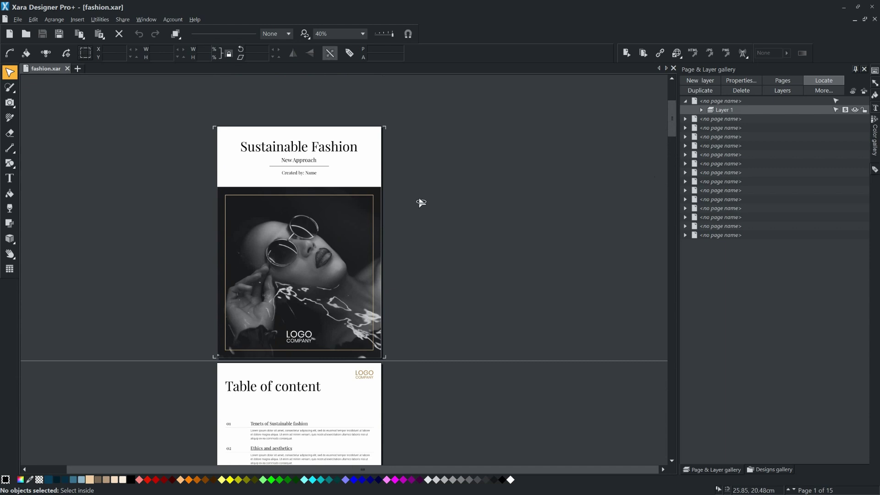
{"action": "scroll", "coordinate": [421, 202], "scroll_direction": "up", "scroll_amount": 2}
{"action": "left_click_drag", "start_coordinate": [417, 218], "coordinate": [501, 214]}
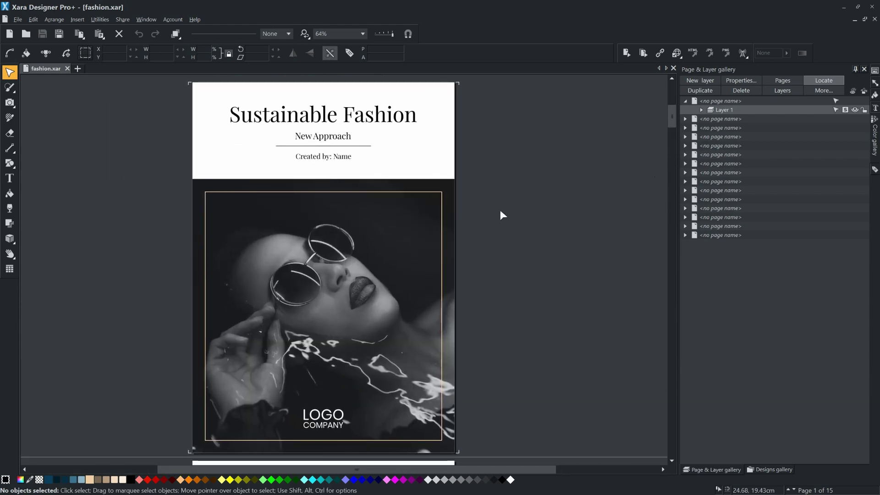
Set the web export transition to Bookflip, scaled to fit screen, with page previews enabled.
{"action": "left_click", "coordinate": [676, 53]}
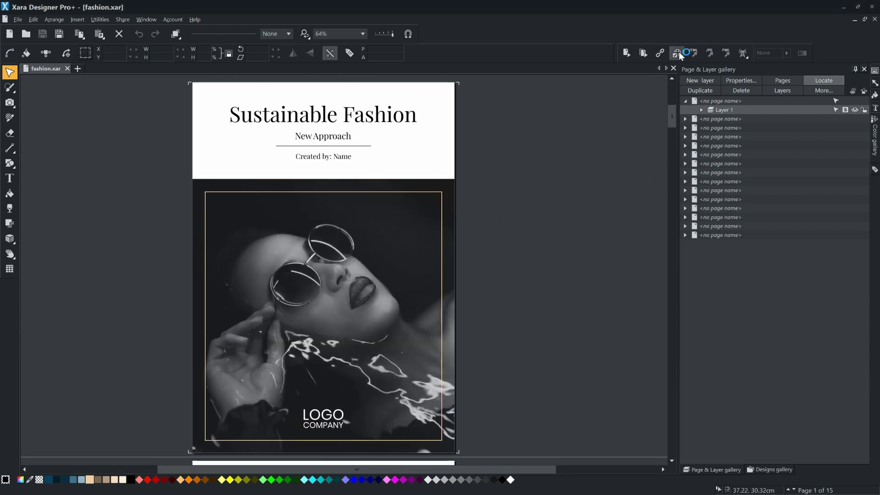
{"action": "left_click", "coordinate": [447, 105]}
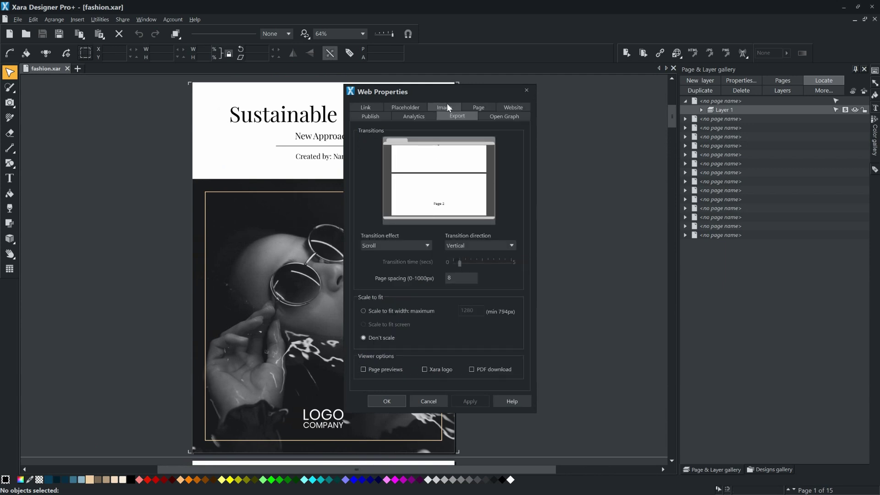
{"action": "left_click", "coordinate": [428, 245]}
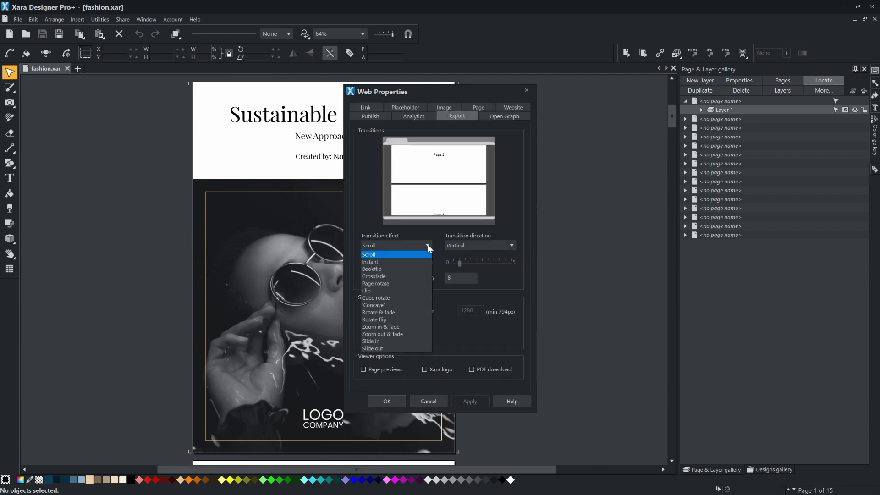
{"action": "left_click", "coordinate": [393, 268]}
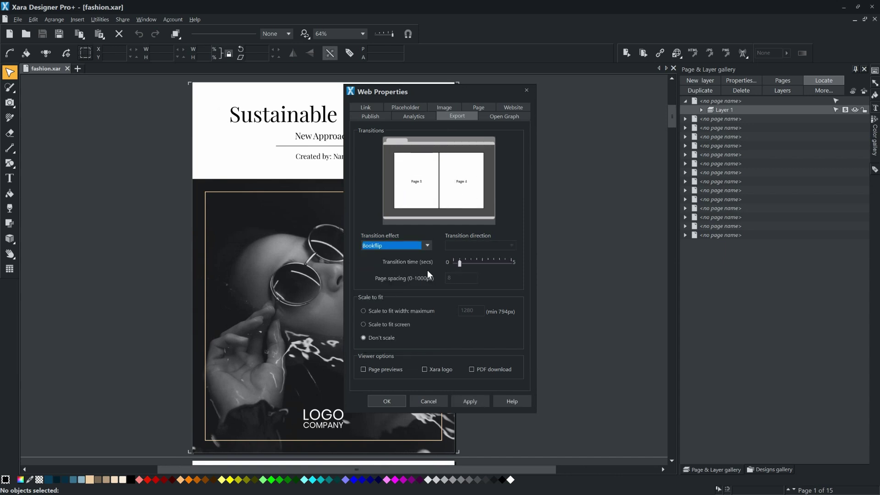
{"action": "left_click_drag", "start_coordinate": [464, 265], "coordinate": [465, 265]}
{"action": "left_click", "coordinate": [381, 325]}
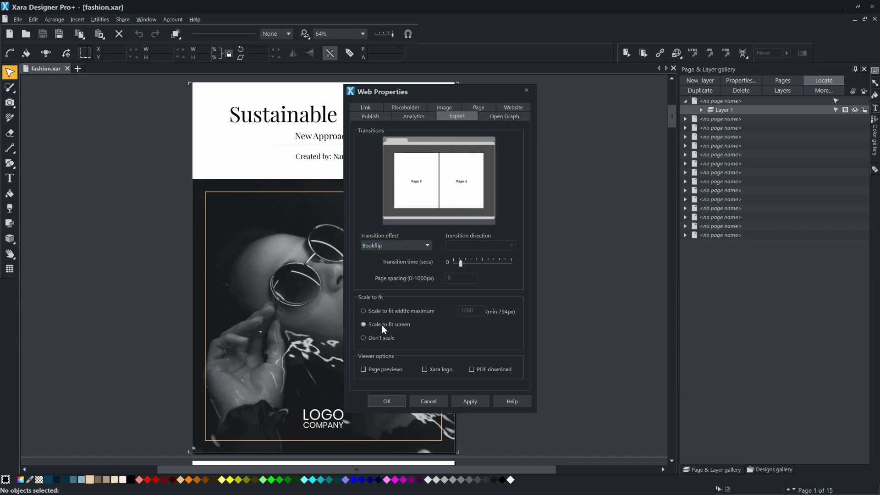
{"action": "left_click", "coordinate": [378, 369]}
{"action": "left_click", "coordinate": [386, 400]}
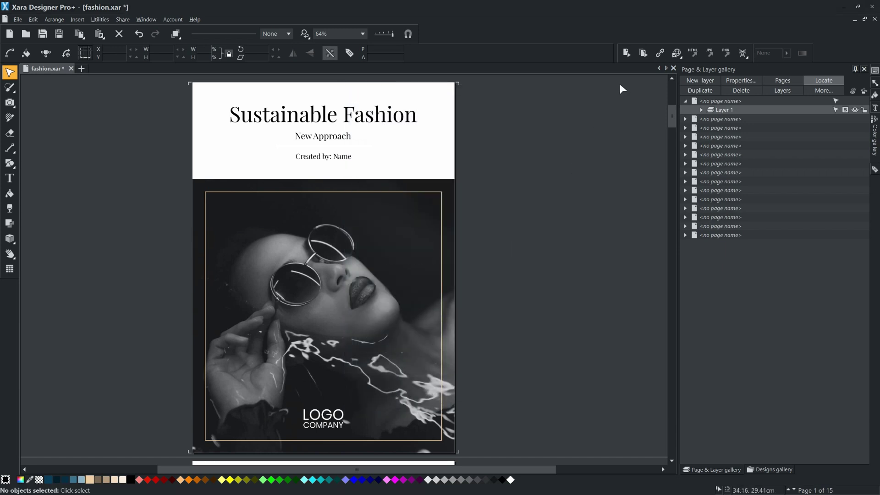
Preview the whole site, hide the thumbnail strip, and flip to the Tenets of Sustainable Fashion spread.
{"action": "left_click", "coordinate": [643, 55]}
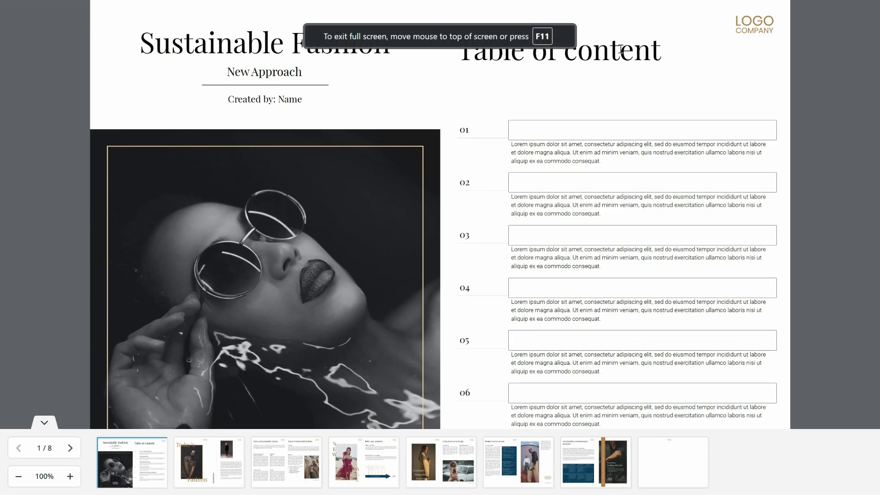
{"action": "left_click", "coordinate": [45, 423]}
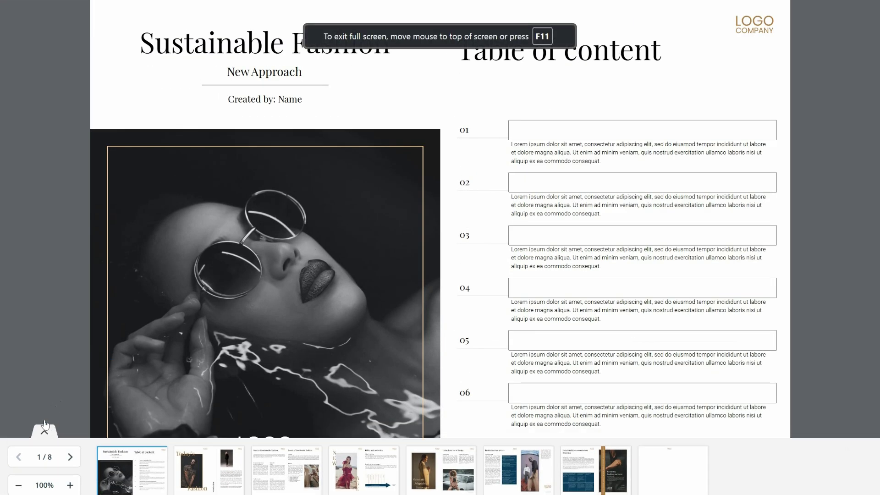
{"action": "mouse_move", "coordinate": [844, 209]}
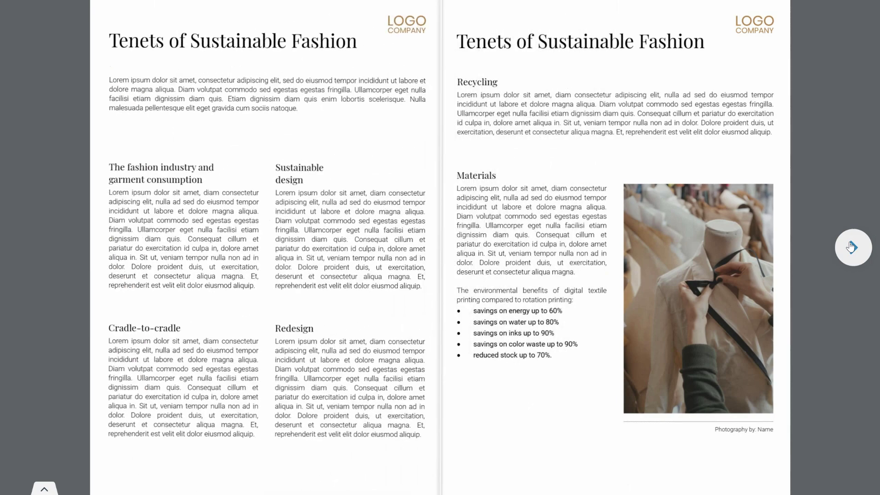
{"action": "left_click", "coordinate": [850, 247]}
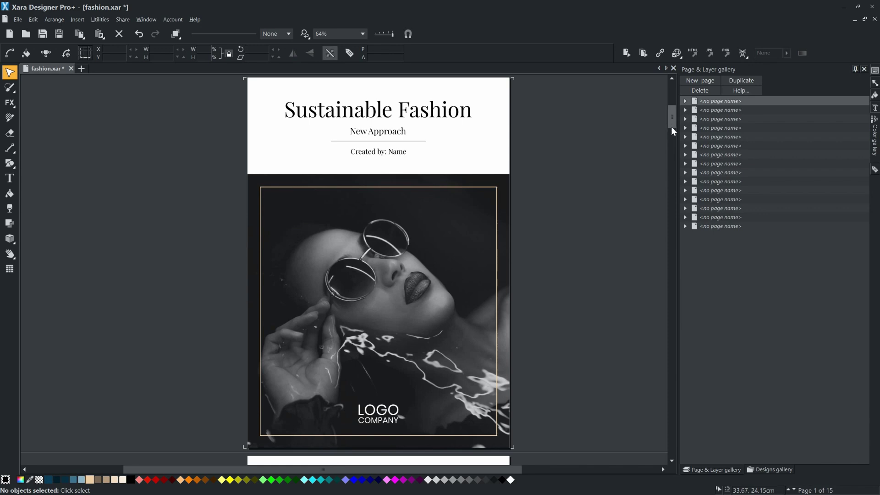
Give the Today's heading a Slide in from left reveal animation.
{"action": "scroll", "coordinate": [671, 126], "scroll_direction": "down", "scroll_amount": 2}
{"action": "left_click_drag", "start_coordinate": [671, 124], "coordinate": [664, 163]}
{"action": "left_click", "coordinate": [365, 152]}
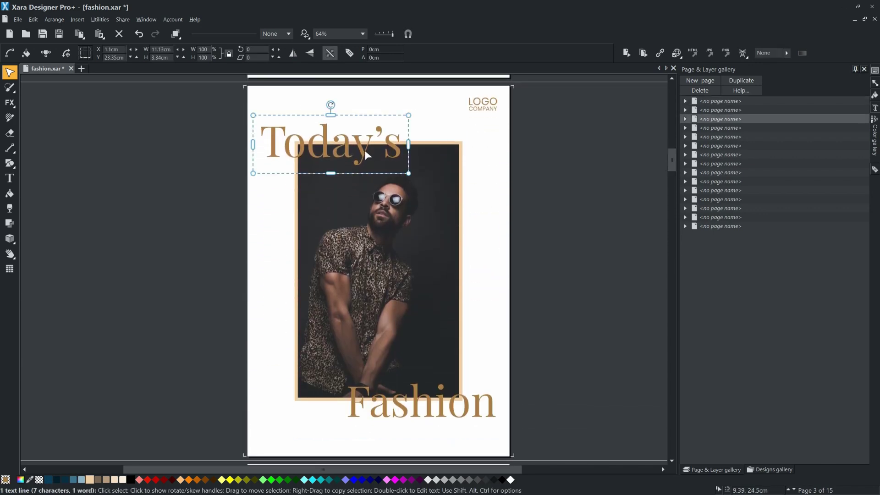
{"action": "right_click", "coordinate": [364, 150]}
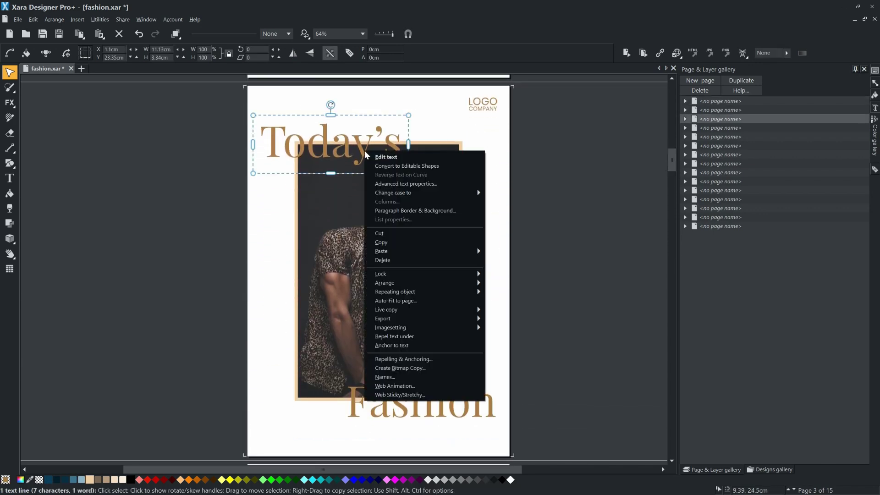
{"action": "left_click", "coordinate": [455, 384]}
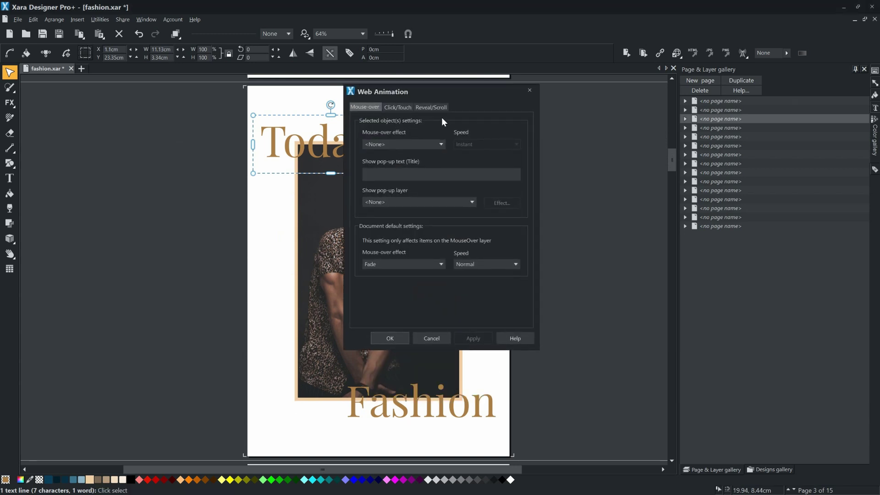
{"action": "left_click", "coordinate": [435, 108]}
{"action": "left_click", "coordinate": [434, 205]}
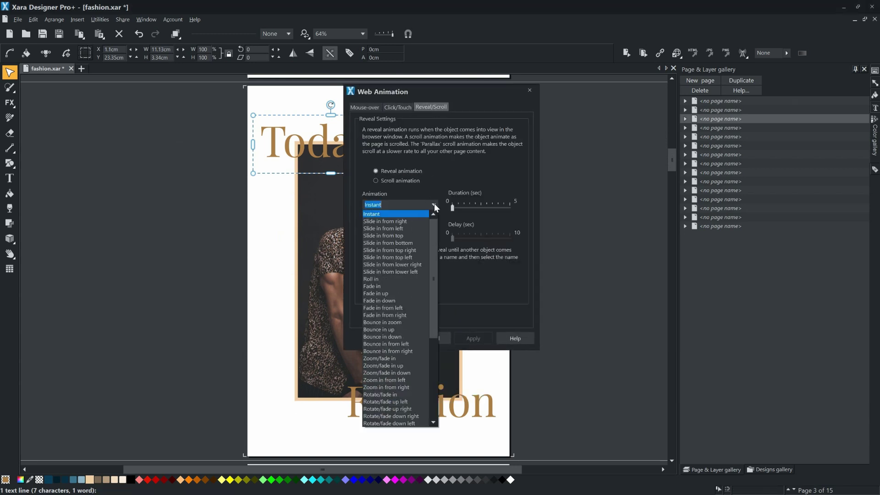
{"action": "left_click", "coordinate": [421, 231]}
{"action": "left_click", "coordinate": [482, 339]}
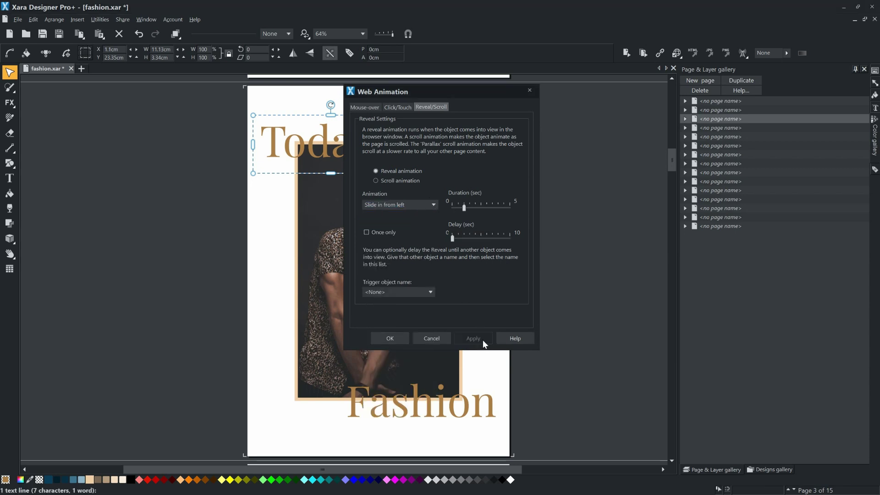
Give the Fashion heading a Slide in from right reveal animation.
{"action": "left_click", "coordinate": [471, 405]}
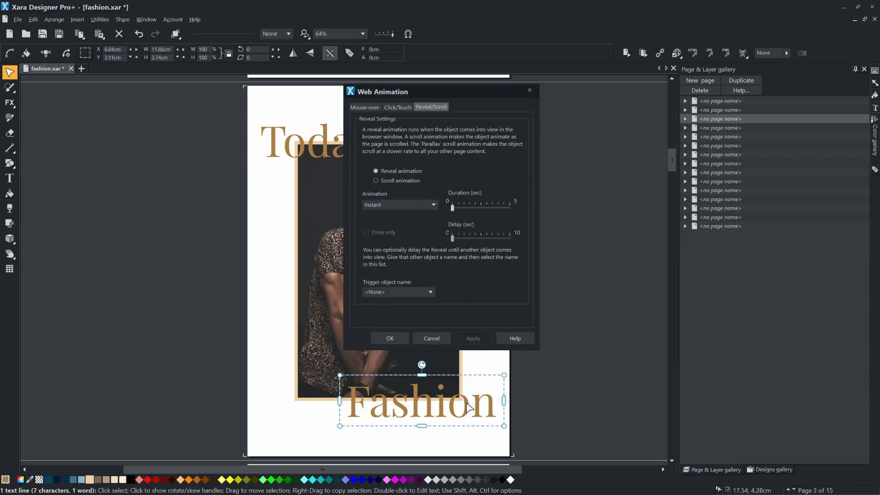
{"action": "left_click", "coordinate": [430, 203]}
{"action": "left_click", "coordinate": [415, 219]}
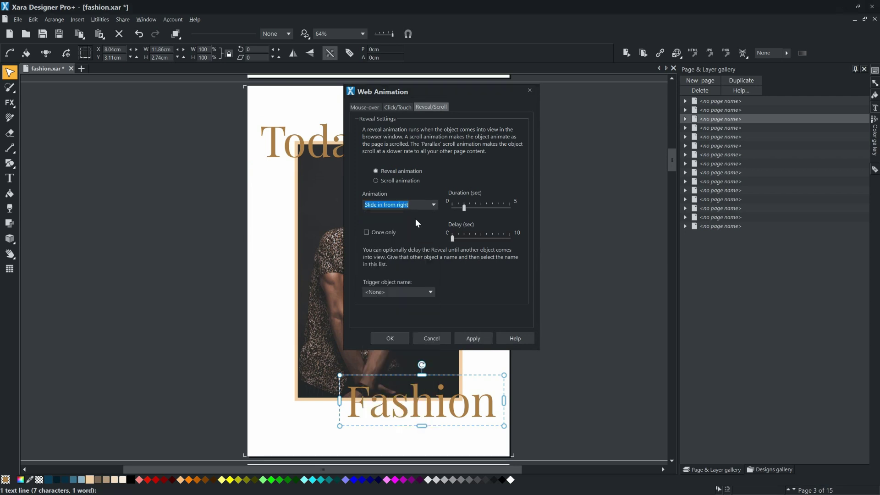
{"action": "left_click", "coordinate": [392, 339]}
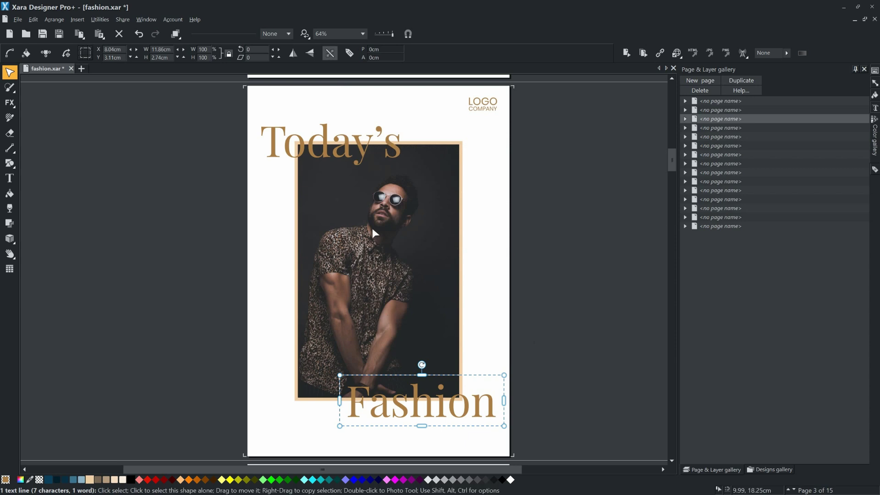
Select the model photo and enter xara.com as its web address link.
{"action": "left_click", "coordinate": [373, 229]}
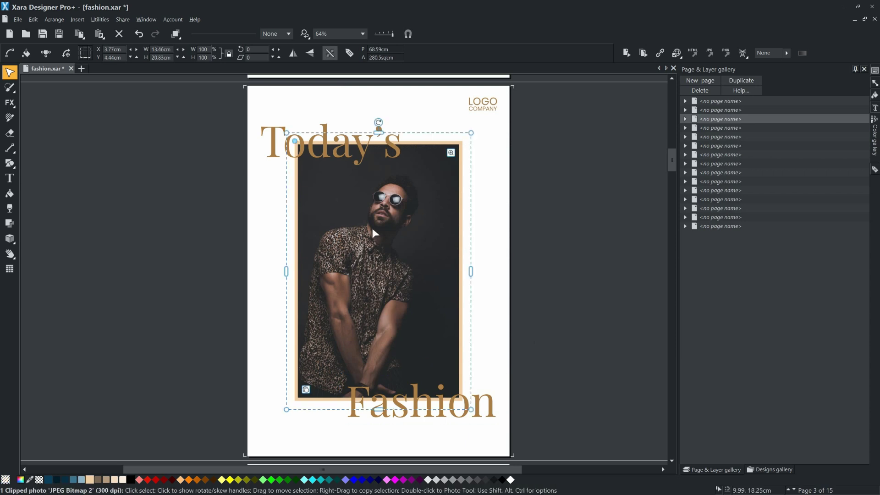
{"action": "left_click", "coordinate": [660, 52]}
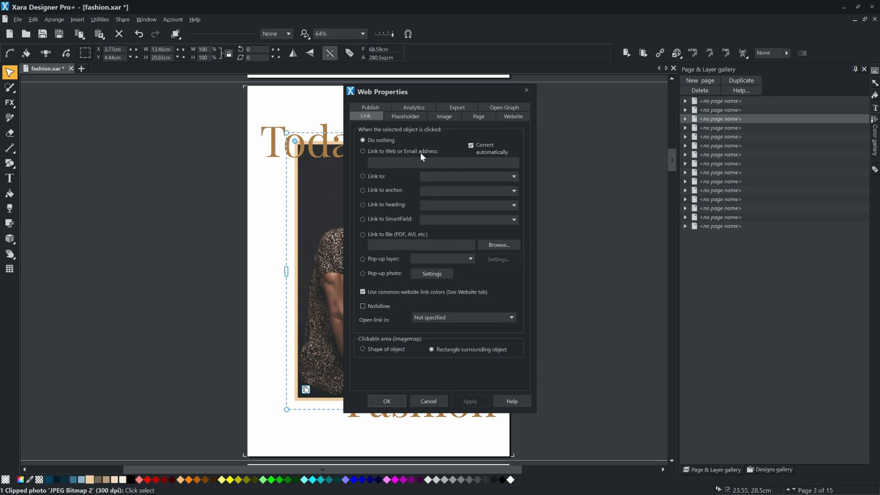
{"action": "type", "text": "xara.com"}
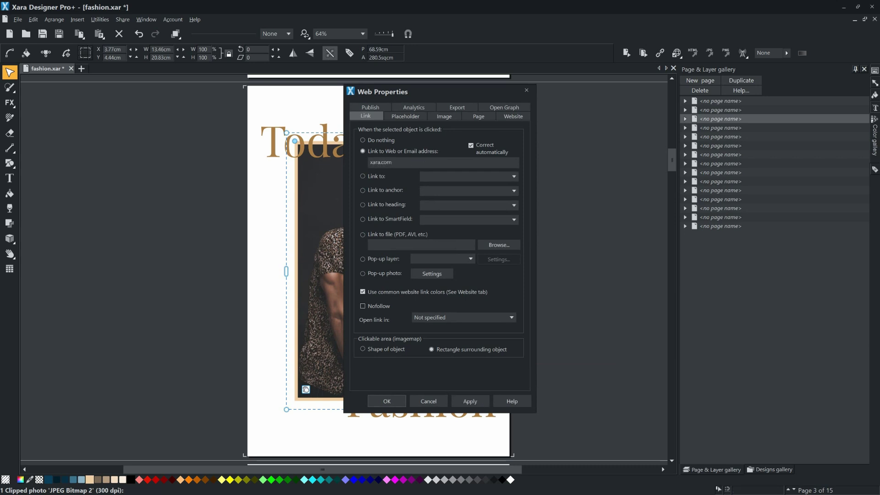
Confirm the photo's xara.com link, then close the browser preview tab with Ctrl+W.
{"action": "left_click", "coordinate": [384, 400]}
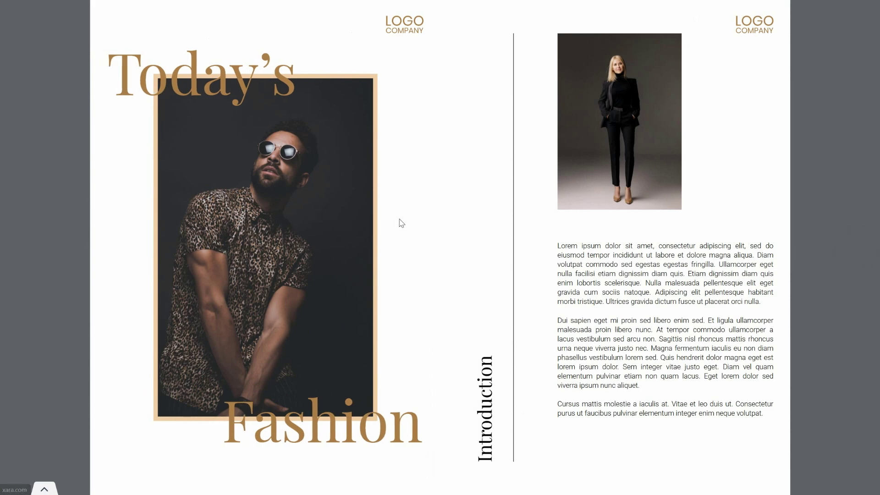
{"action": "key", "text": "ctrl+w"}
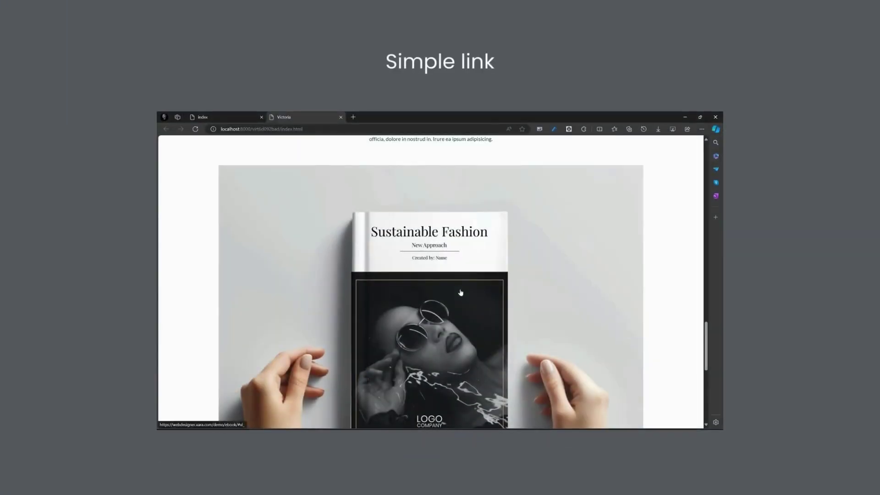
Open the example ebook and flip spreads forward in both the embedded widget and pop-up layer.
{"action": "left_click", "coordinate": [460, 290]}
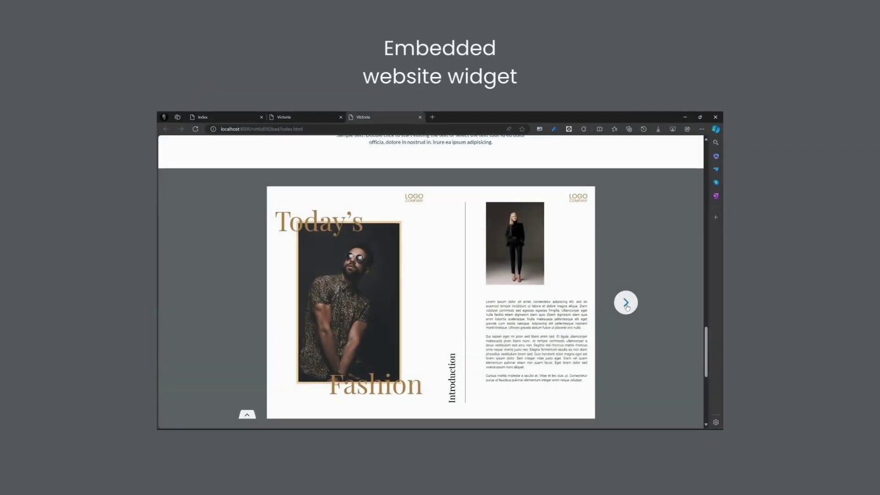
{"action": "left_click", "coordinate": [625, 325]}
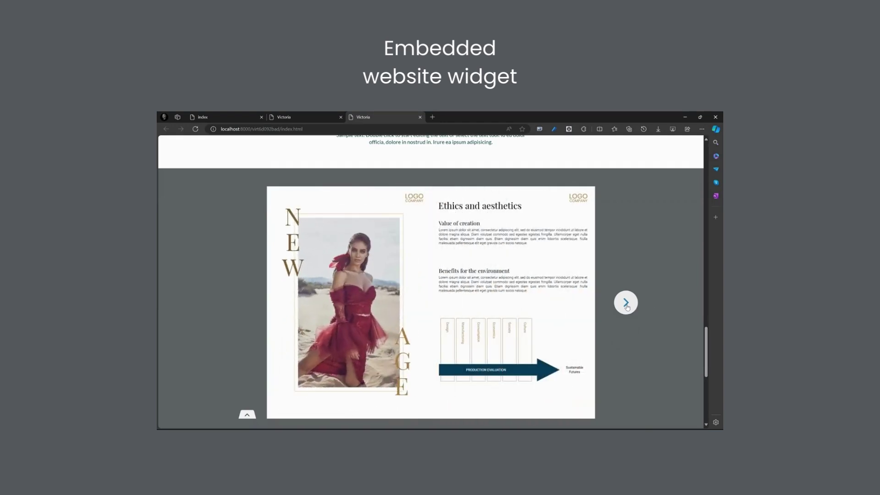
{"action": "left_click", "coordinate": [626, 305]}
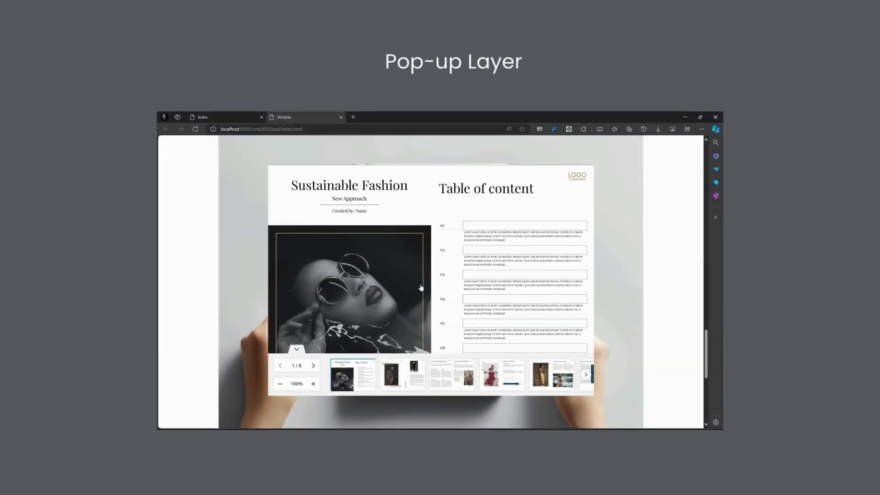
{"action": "left_click", "coordinate": [577, 281]}
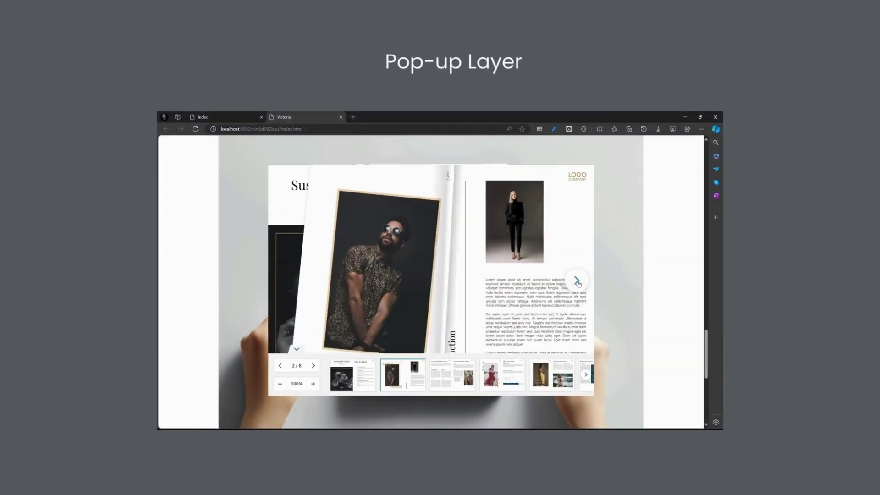
{"action": "left_click", "coordinate": [577, 281]}
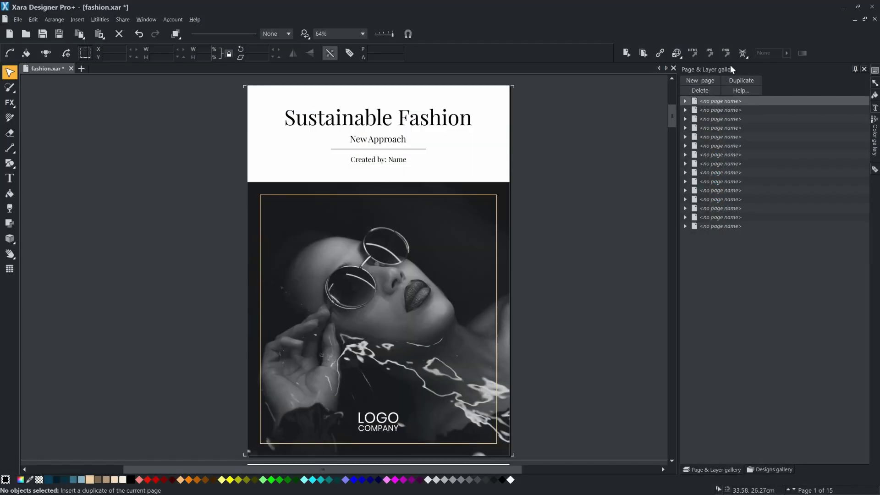
Publish the ebook by FTP to the web/demo/ebook sub-folder and acknowledge the saved-settings message.
{"action": "left_click", "coordinate": [743, 52]}
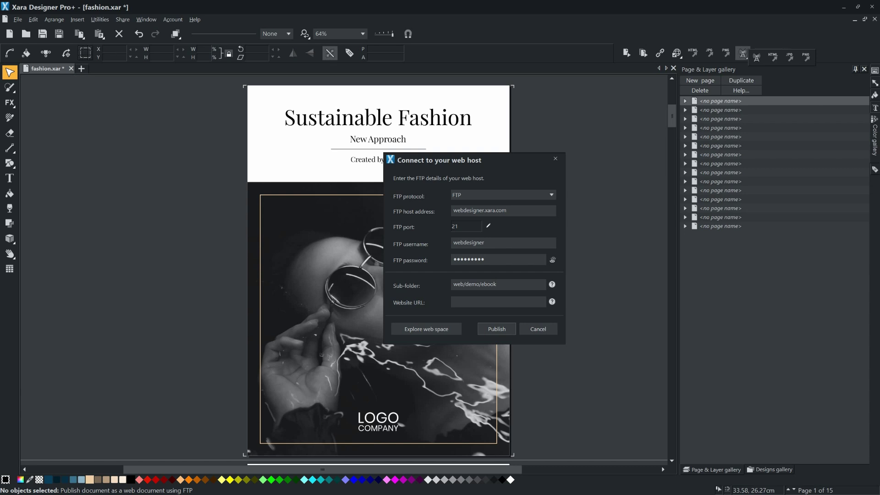
{"action": "left_click", "coordinate": [497, 330]}
{"action": "left_click", "coordinate": [435, 276]}
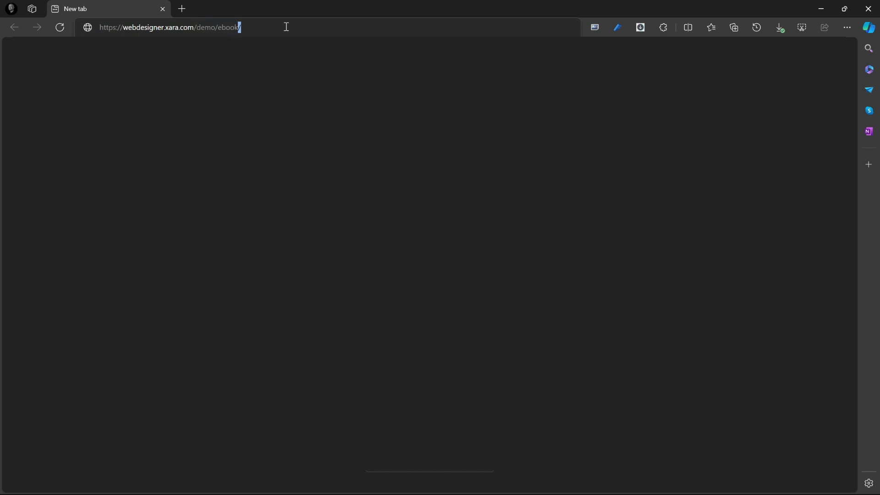
Load webdesigner.xara.com/demo/ebook, copy its address, and switch back to Xara Designer Pro+.
{"action": "key", "text": "Return"}
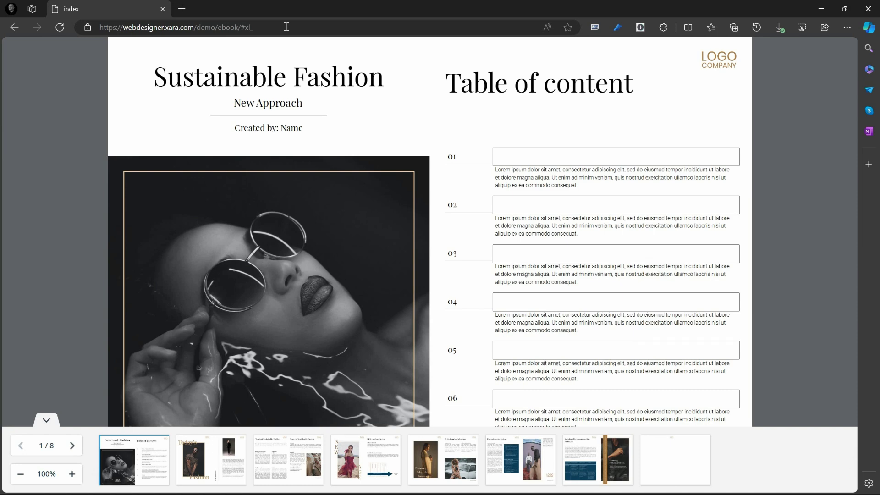
{"action": "left_click", "coordinate": [286, 27]}
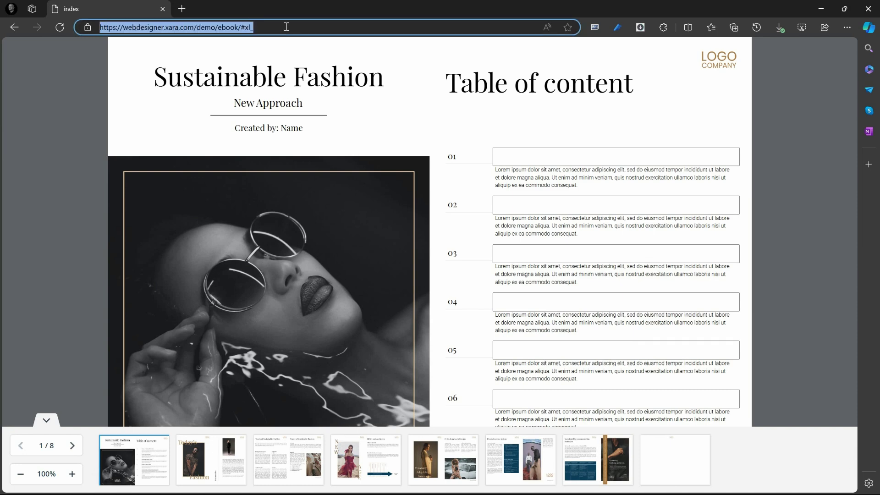
{"action": "right_click", "coordinate": [235, 22]}
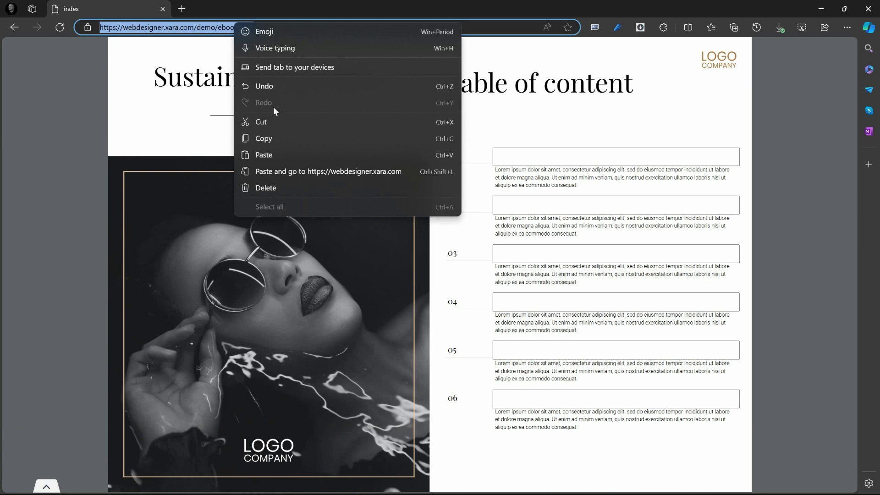
{"action": "left_click", "coordinate": [317, 141]}
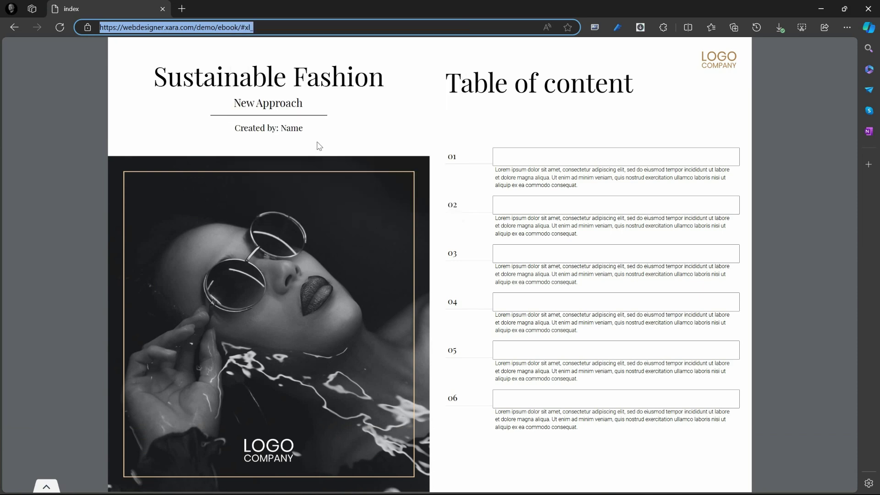
{"action": "key", "text": "alt+Tab"}
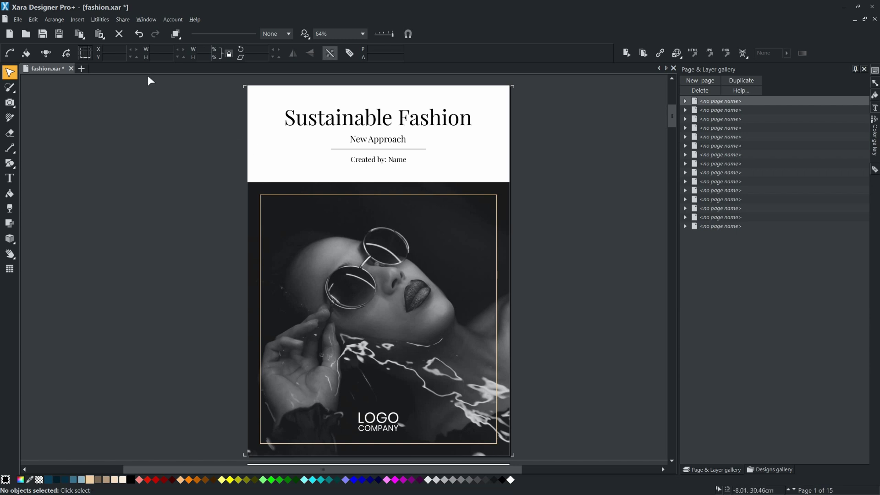
Open the victoria-models_website document and bring the Load More area into view.
{"action": "left_click", "coordinate": [18, 19]}
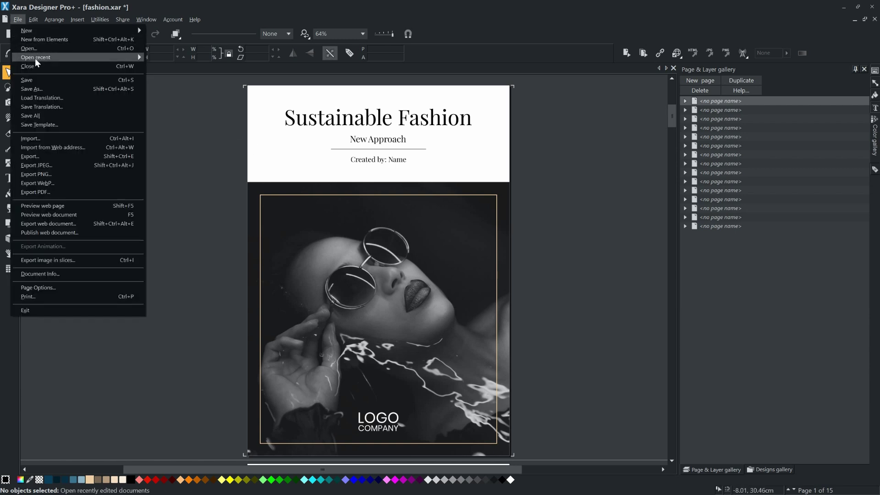
{"action": "left_click", "coordinate": [51, 48]}
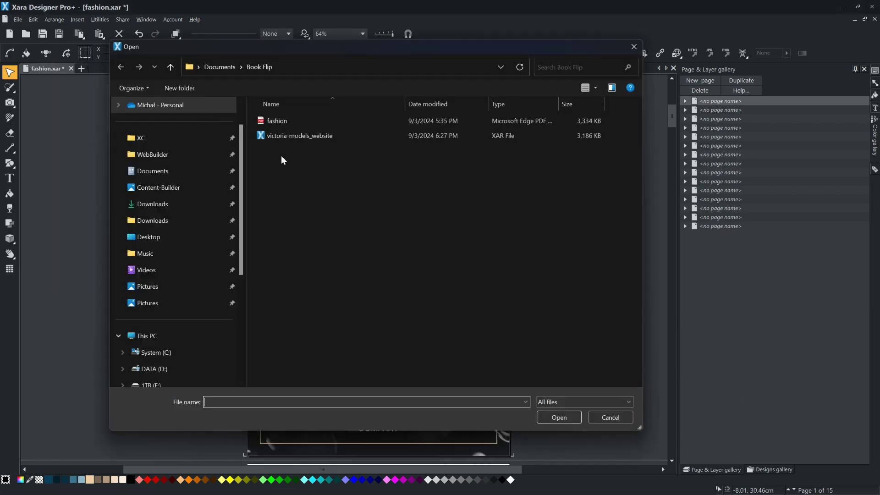
{"action": "double_click", "coordinate": [273, 135]}
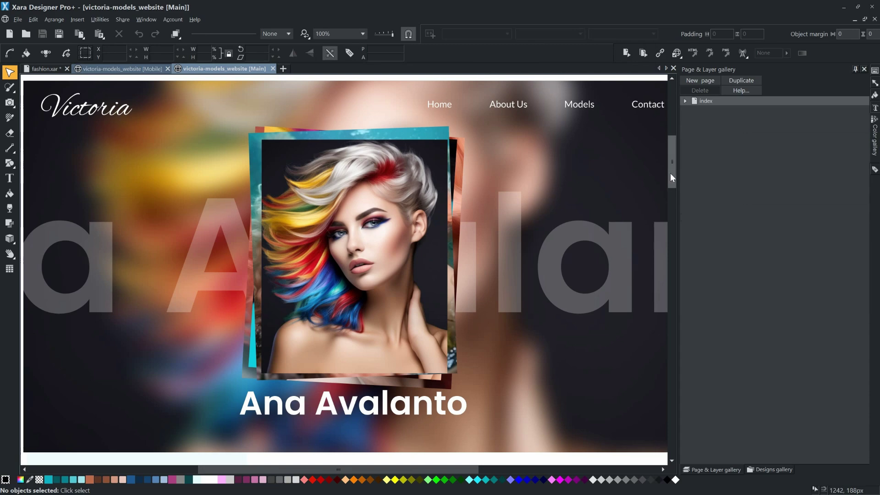
{"action": "left_click_drag", "start_coordinate": [670, 174], "coordinate": [670, 378]}
{"action": "scroll", "coordinate": [576, 319], "scroll_direction": "down", "scroll_amount": 2}
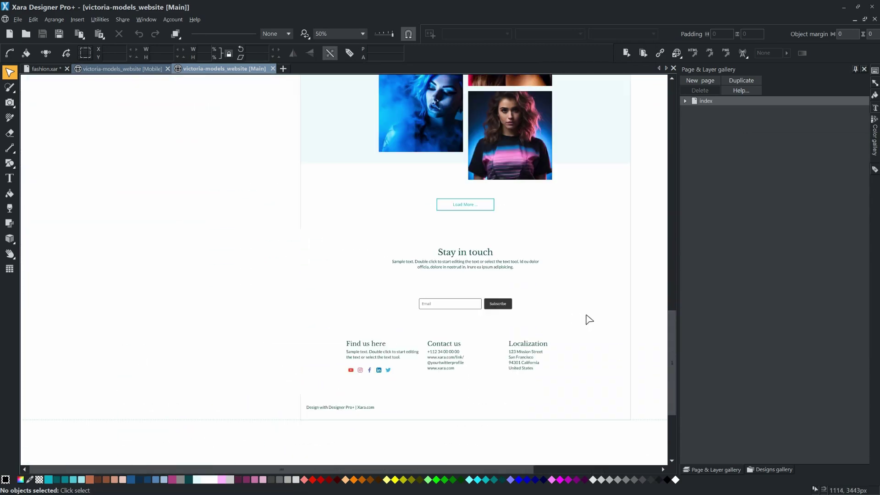
{"action": "left_click_drag", "start_coordinate": [585, 318], "coordinate": [467, 314]}
Drop the Freehand blank '1. Transparent (Background)' web block onto the page below Load More.
{"action": "left_click", "coordinate": [763, 470]}
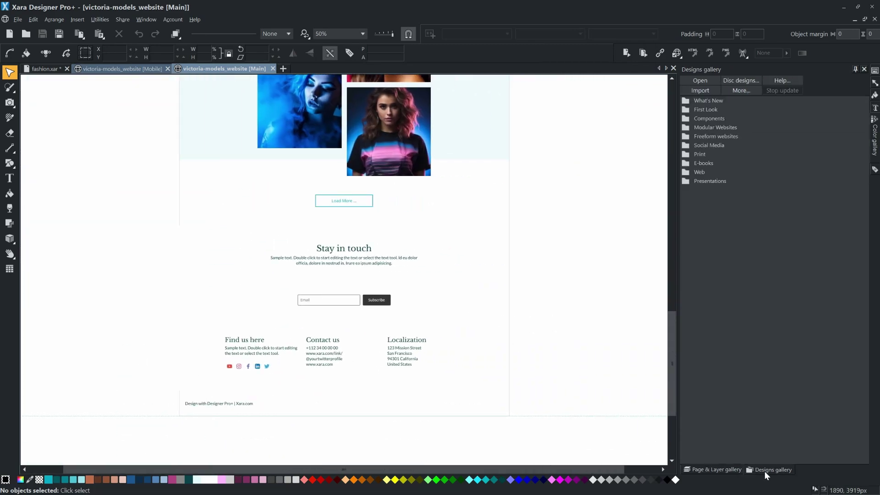
{"action": "left_click", "coordinate": [685, 128]}
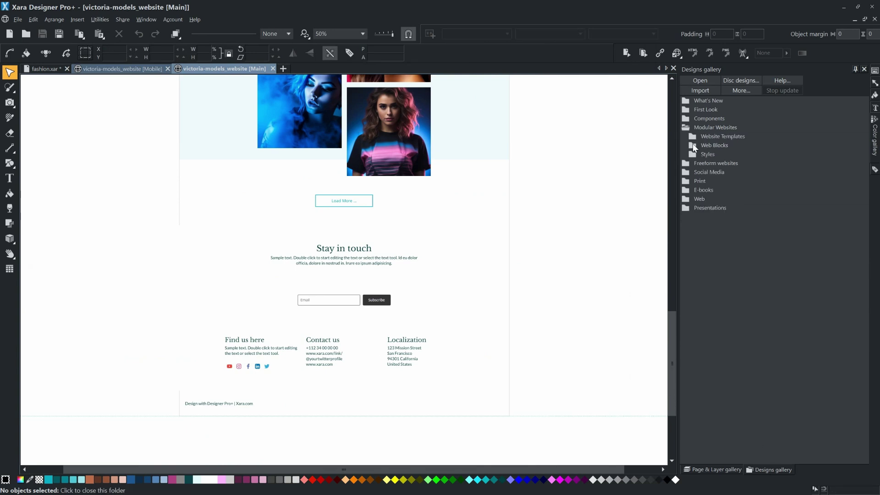
{"action": "left_click", "coordinate": [693, 146]}
{"action": "left_click", "coordinate": [700, 154]}
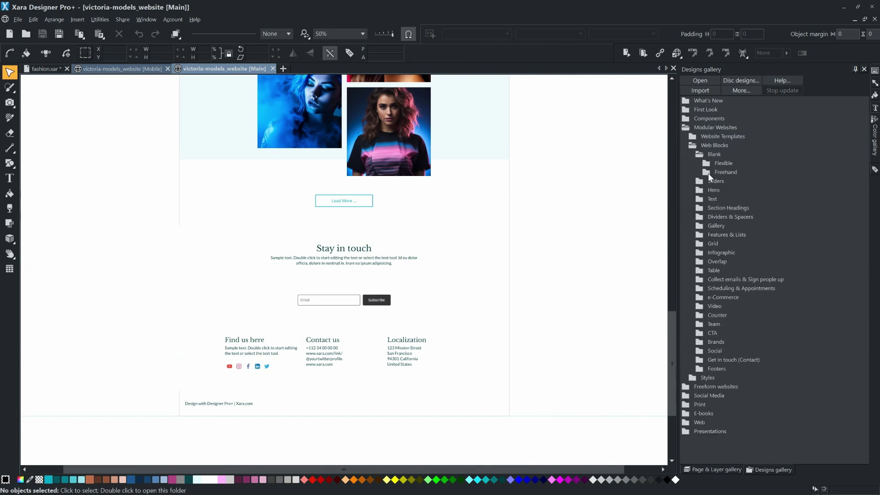
{"action": "left_click", "coordinate": [708, 173]}
{"action": "mouse_move", "coordinate": [744, 215]}
{"action": "left_mouse_down"}
{"action": "mouse_move", "coordinate": [554, 235]}
{"action": "mouse_move", "coordinate": [371, 239]}
{"action": "left_mouse_up"}
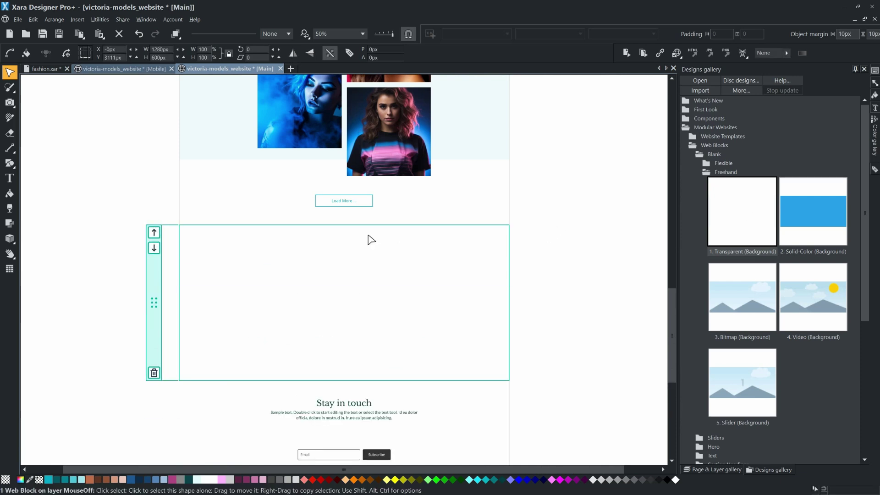
Open '7. Mockup (Book)' from Components > Image Resources > Photo Mockups > Book as a document.
{"action": "left_click", "coordinate": [686, 128]}
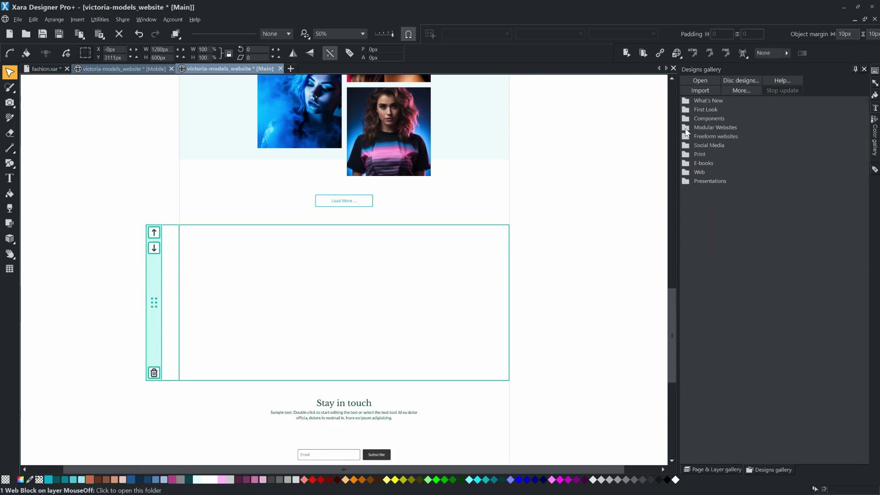
{"action": "left_click", "coordinate": [687, 120]}
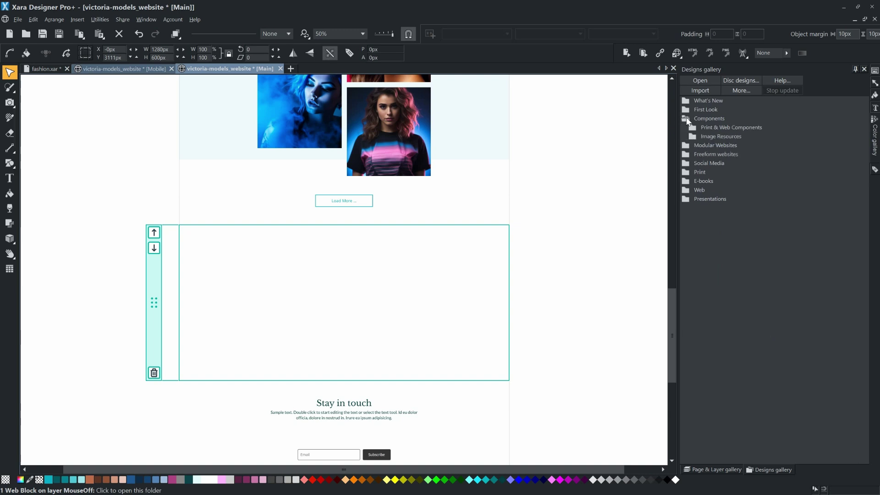
{"action": "left_click", "coordinate": [692, 136]}
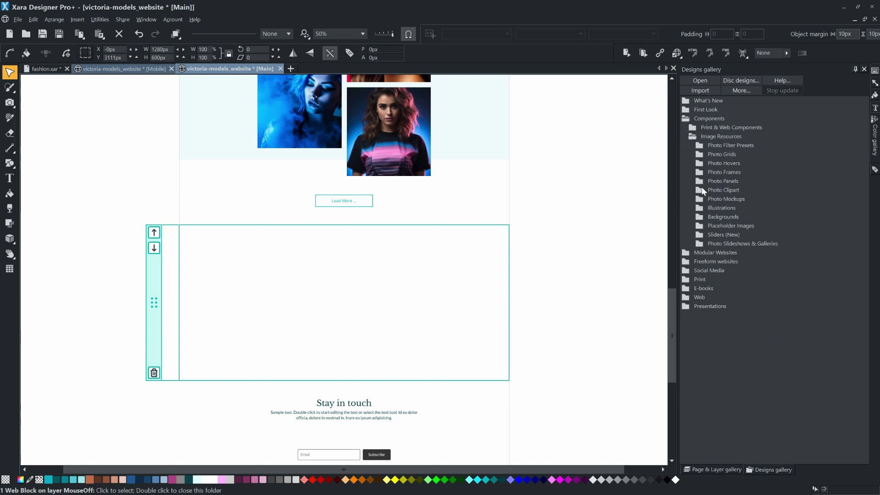
{"action": "left_click", "coordinate": [702, 198]}
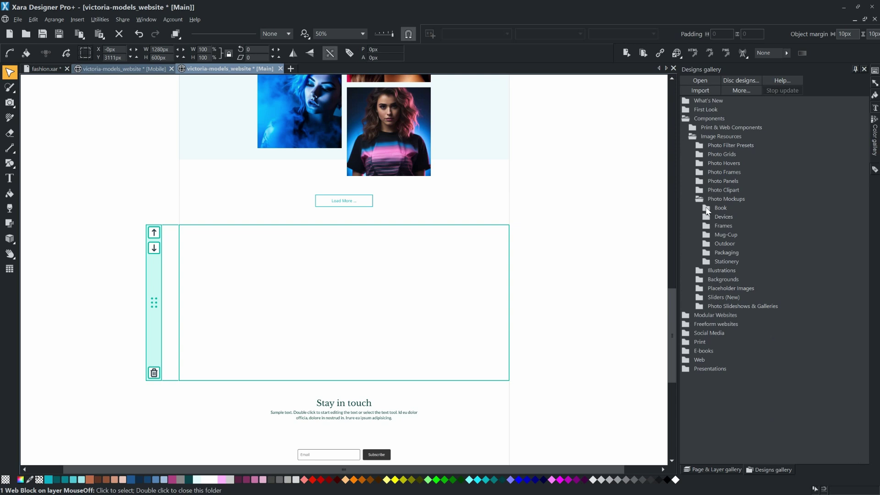
{"action": "left_click", "coordinate": [707, 211]}
{"action": "scroll", "coordinate": [743, 275], "scroll_direction": "down", "scroll_amount": 5}
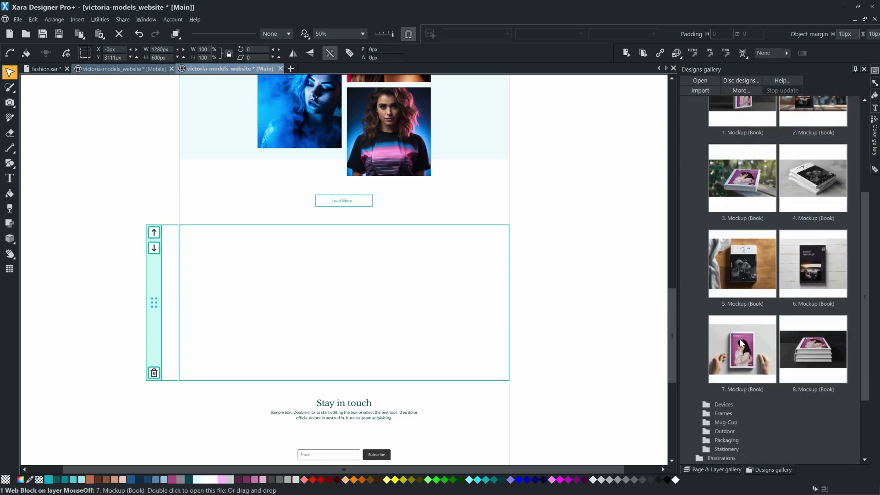
{"action": "right_click", "coordinate": [739, 340]}
{"action": "left_click", "coordinate": [757, 346]}
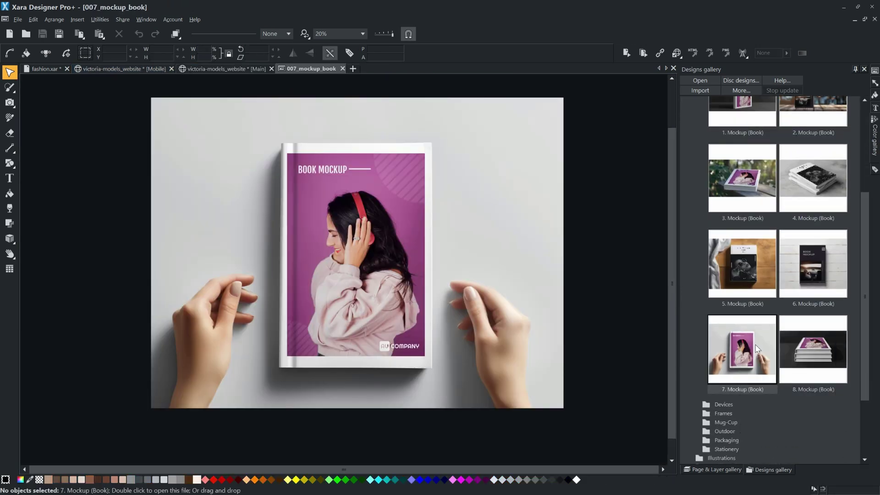
Make a bitmap copy of the whole fashion ebook cover and paste it beside the mockup page.
{"action": "left_click", "coordinate": [44, 69]}
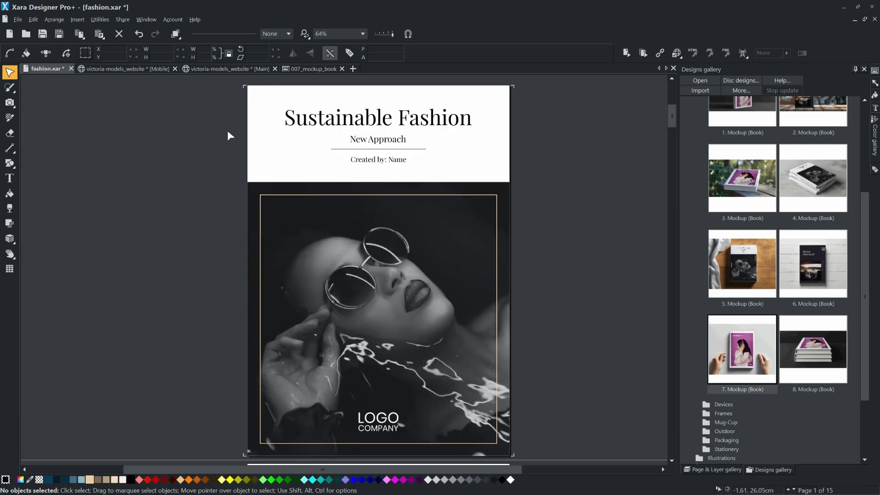
{"action": "key", "text": "ctrl+a"}
{"action": "right_click", "coordinate": [363, 238]}
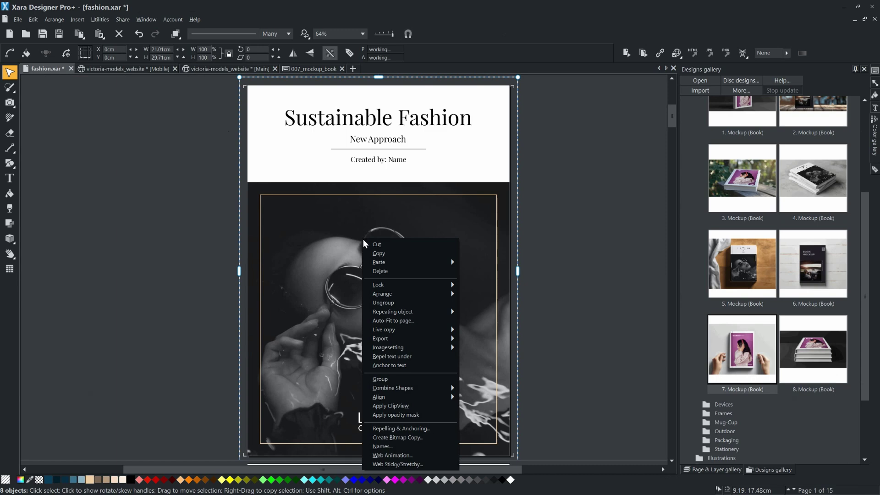
{"action": "left_click", "coordinate": [419, 436]}
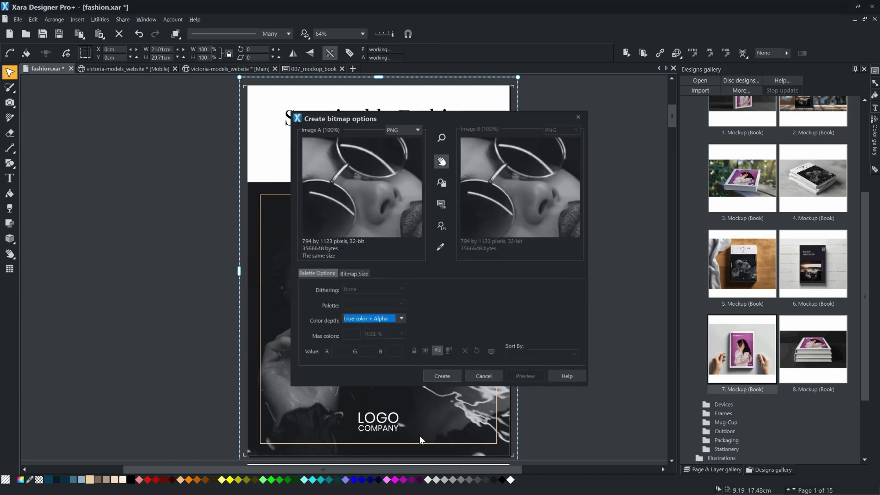
{"action": "left_click", "coordinate": [441, 376]}
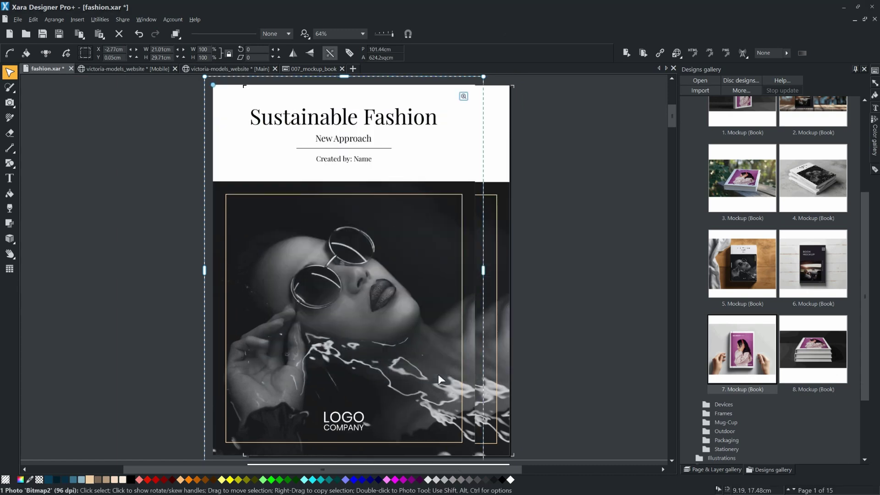
{"action": "key", "text": "ctrl+x"}
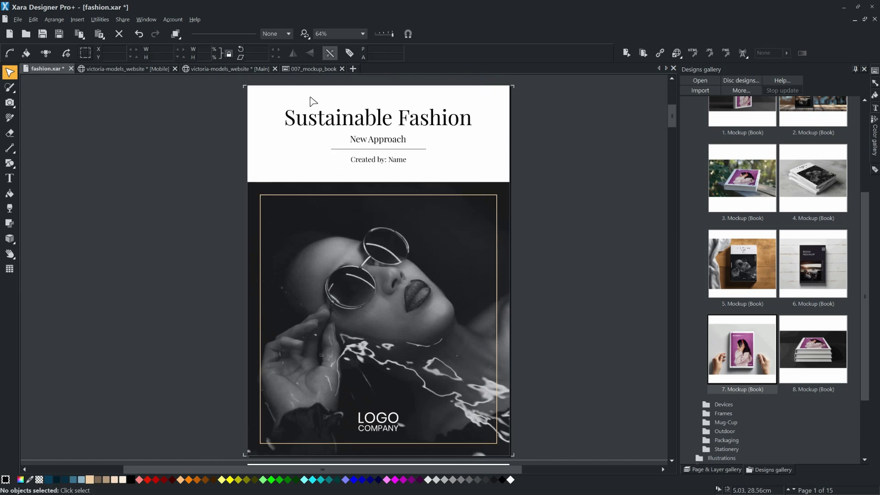
{"action": "left_click", "coordinate": [305, 69]}
{"action": "key", "text": "ctrl+v"}
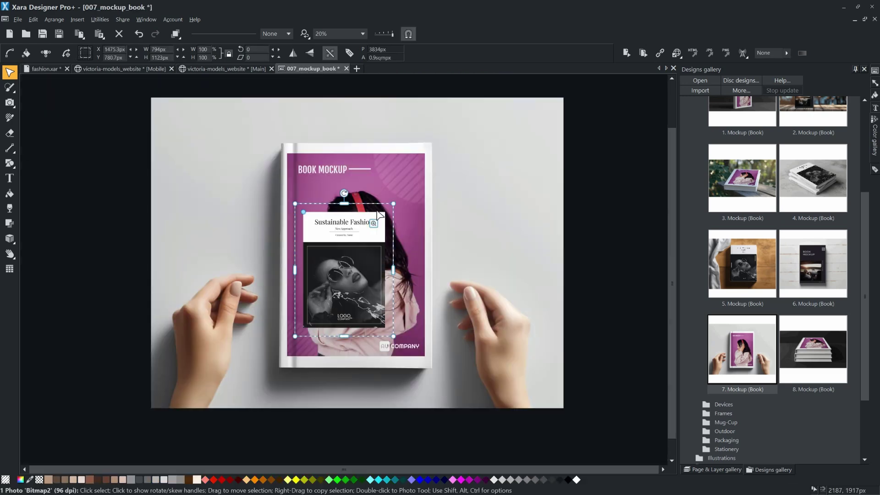
{"action": "left_click_drag", "start_coordinate": [366, 257], "coordinate": [125, 238]}
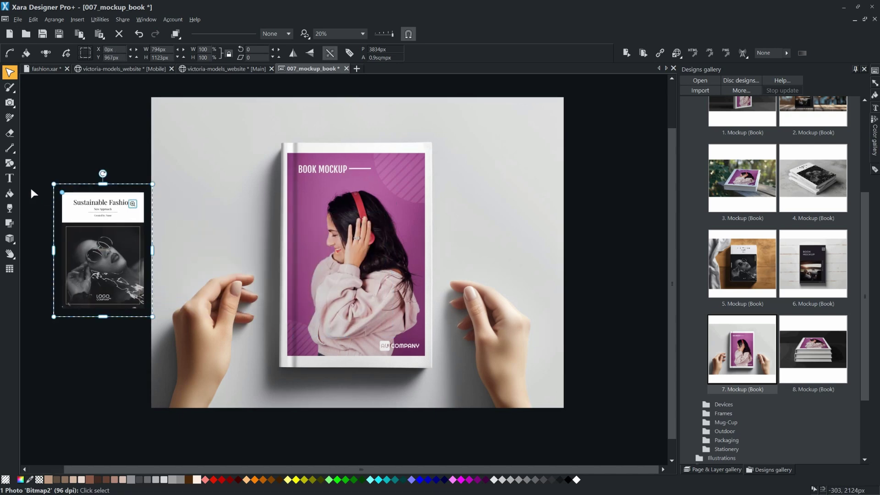
Fill the book photo with the Sustainable Fashion cover bitmap and delete the leftover copy.
{"action": "left_click", "coordinate": [9, 193]}
{"action": "left_click", "coordinate": [321, 183]}
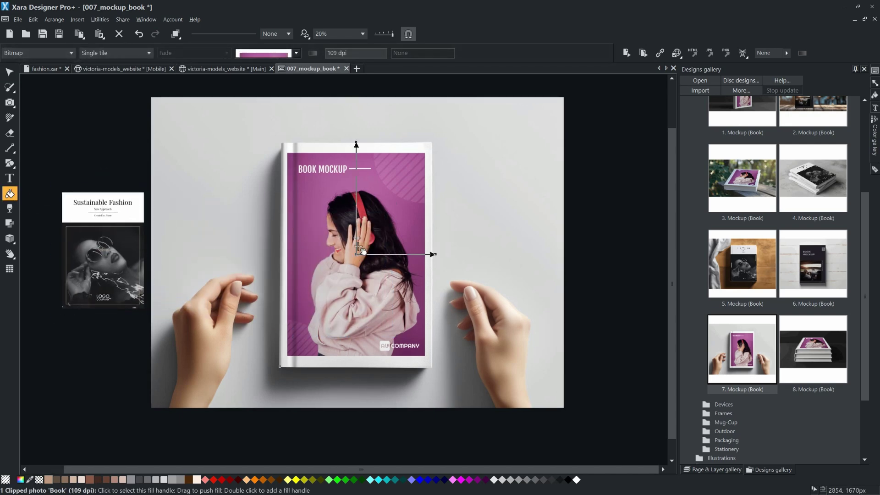
{"action": "left_click", "coordinate": [296, 53]}
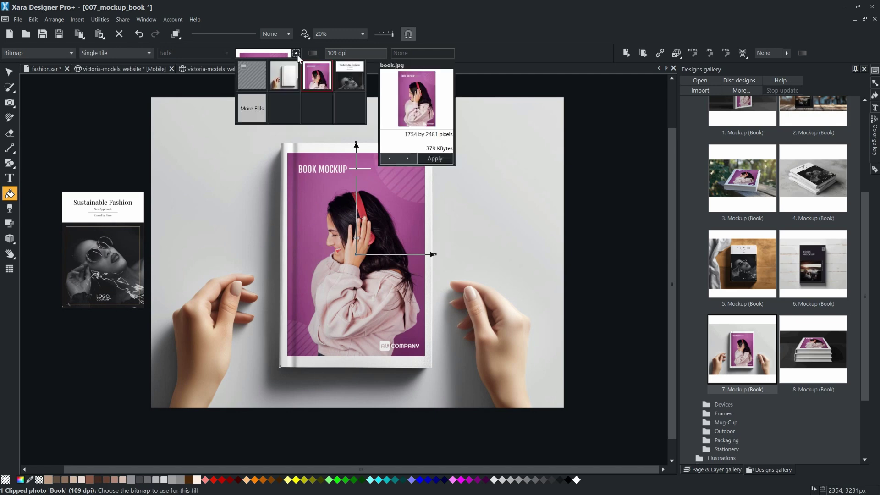
{"action": "left_click", "coordinate": [352, 78]}
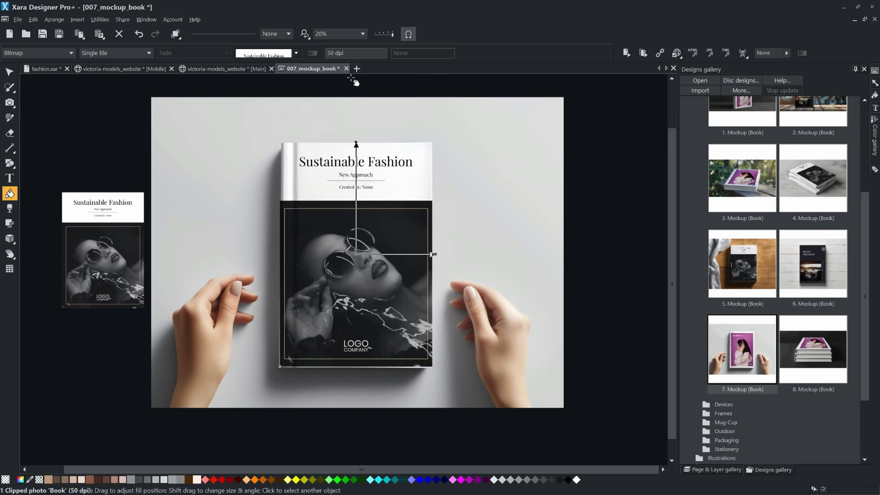
{"action": "left_click", "coordinate": [10, 71]}
{"action": "left_click", "coordinate": [90, 222]}
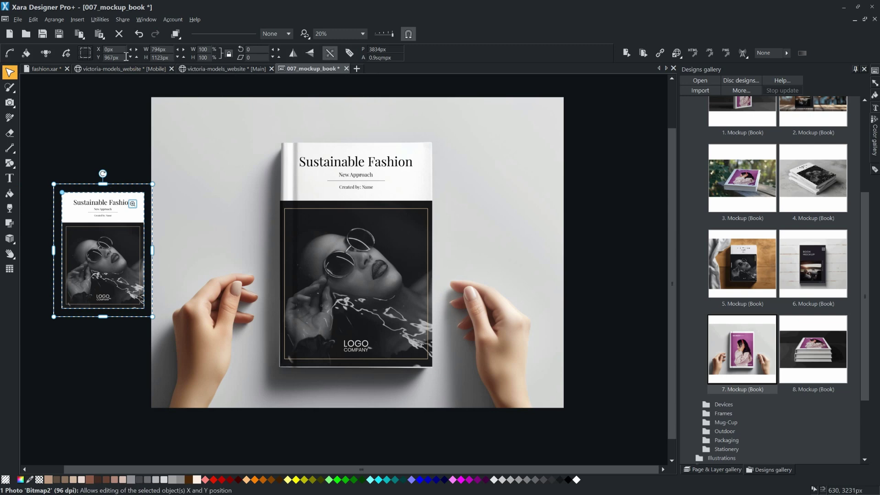
{"action": "left_click", "coordinate": [120, 37]}
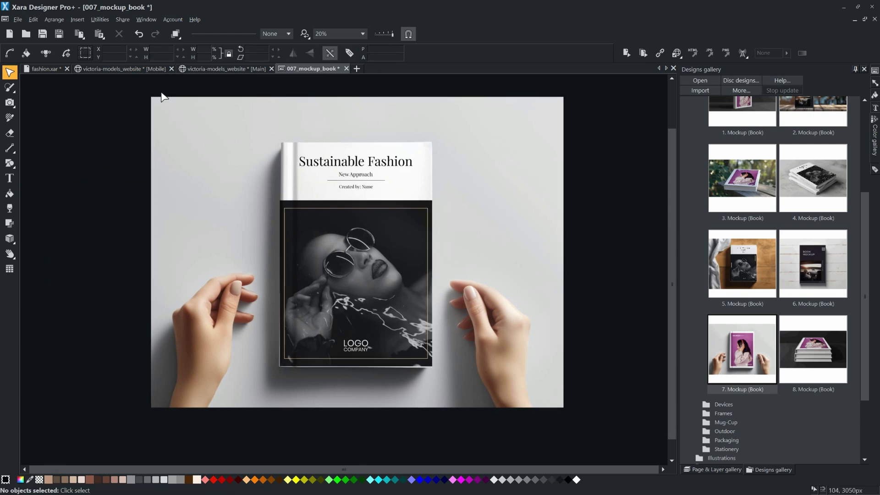
Resize both book mockup photos together to 1280 px wide.
{"action": "left_click_drag", "start_coordinate": [126, 81], "coordinate": [601, 418]}
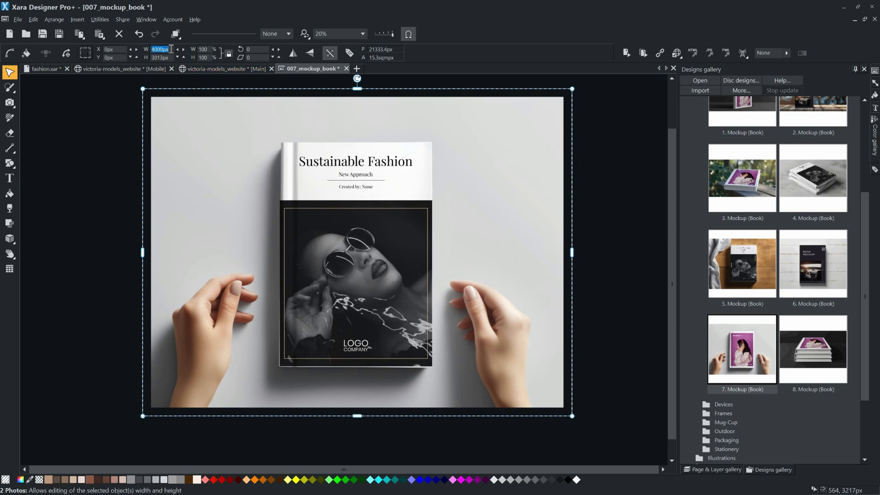
{"action": "type", "text": "1280"}
{"action": "key", "text": "Return"}
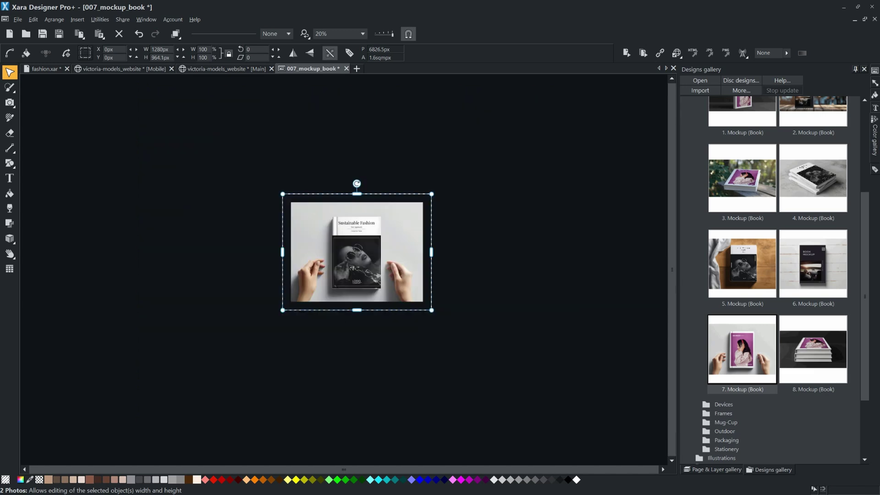
Copy the mockup and paste it into the empty website block with Paste Photos.
{"action": "left_click", "coordinate": [34, 19]}
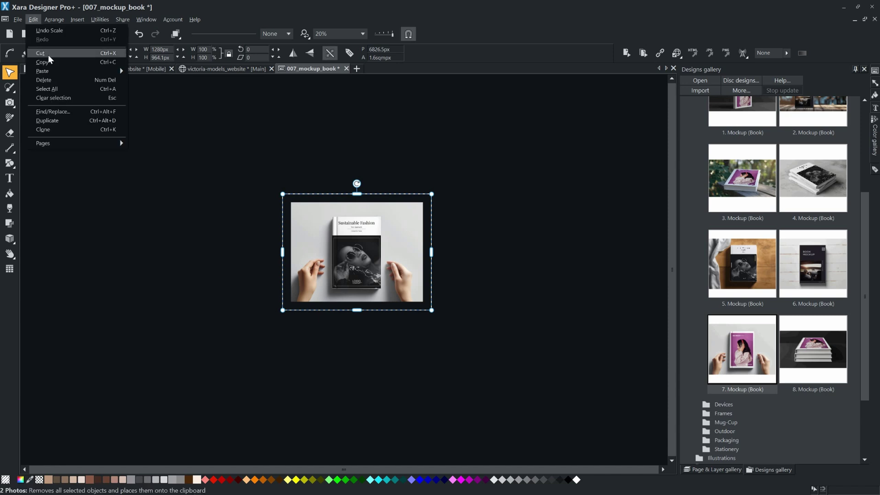
{"action": "left_click", "coordinate": [69, 62]}
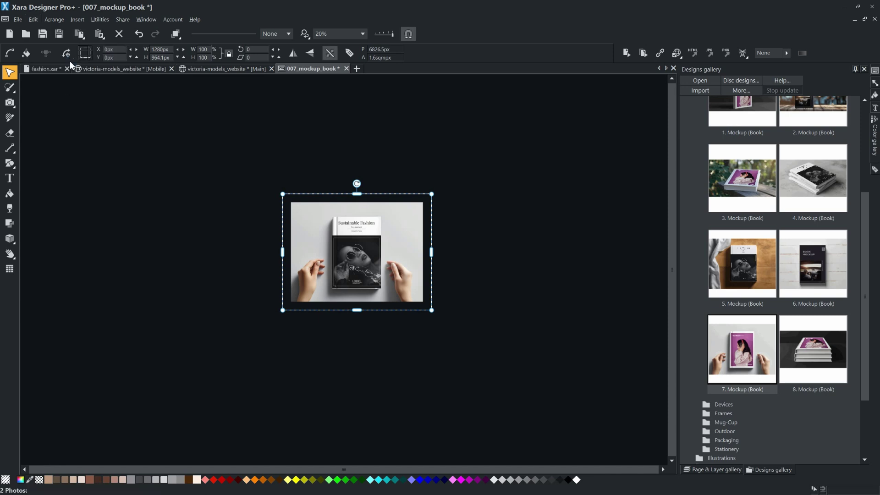
{"action": "left_click", "coordinate": [215, 68]}
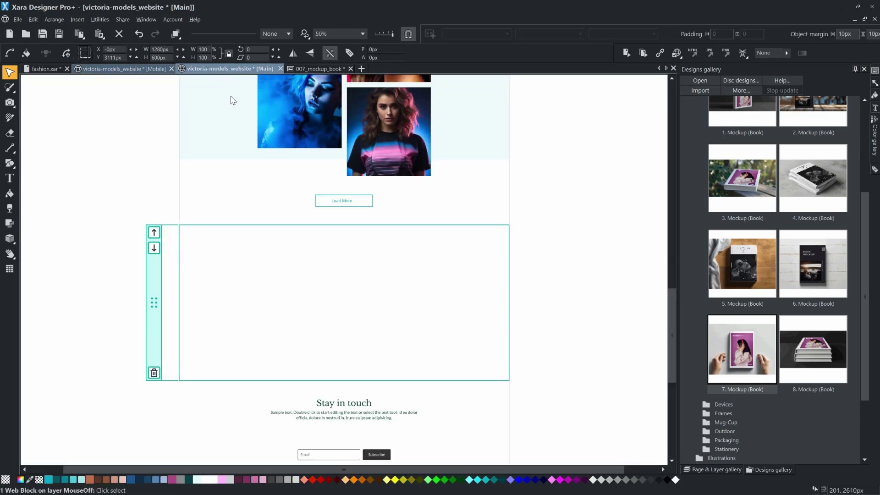
{"action": "left_click", "coordinate": [33, 19]}
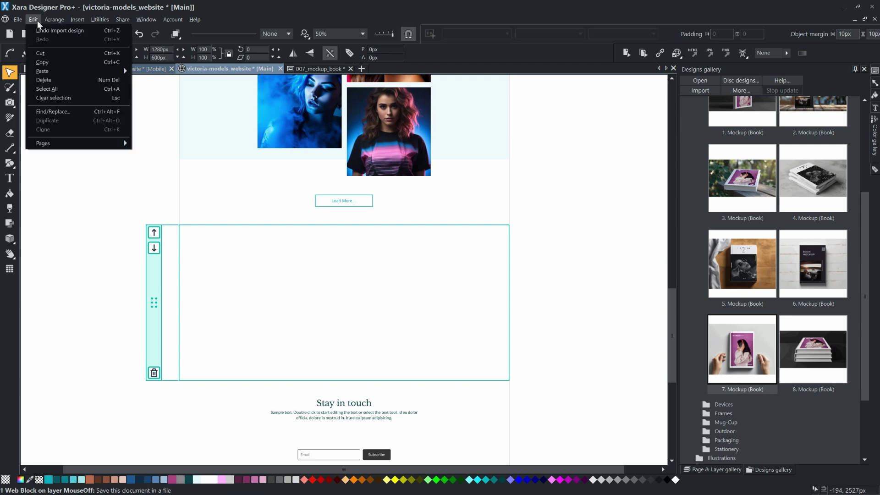
{"action": "mouse_move", "coordinate": [64, 72]}
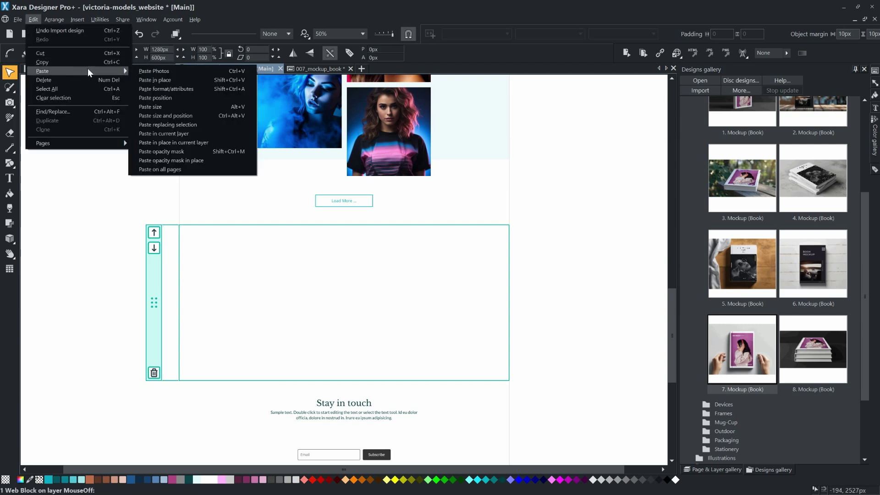
{"action": "left_click", "coordinate": [155, 71]}
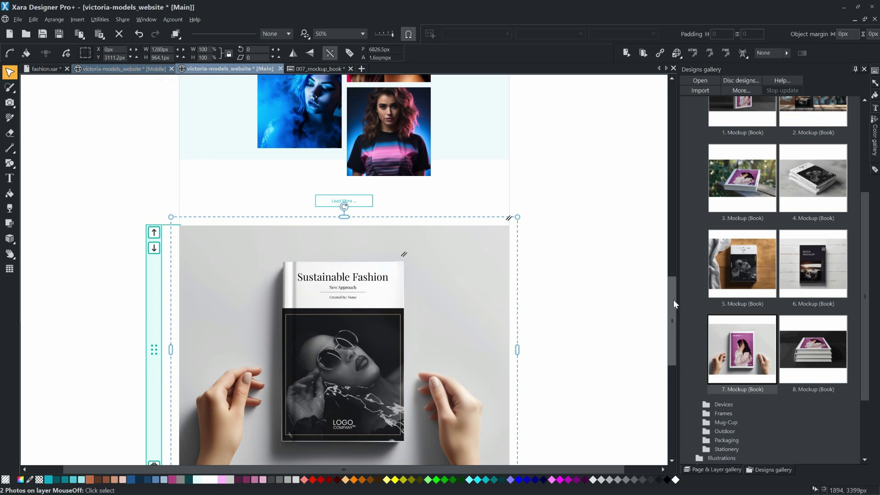
{"action": "left_click_drag", "start_coordinate": [673, 298], "coordinate": [668, 318]}
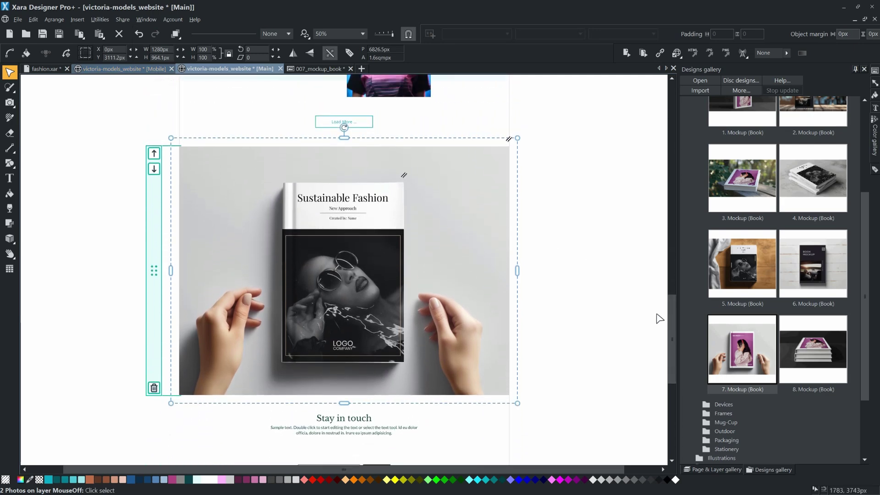
Link the book photo to webdesigner.xara.com/demo/ebook/#xl_, opening in New window or tab (_blank).
{"action": "left_click", "coordinate": [551, 281]}
{"action": "left_click", "coordinate": [371, 259]}
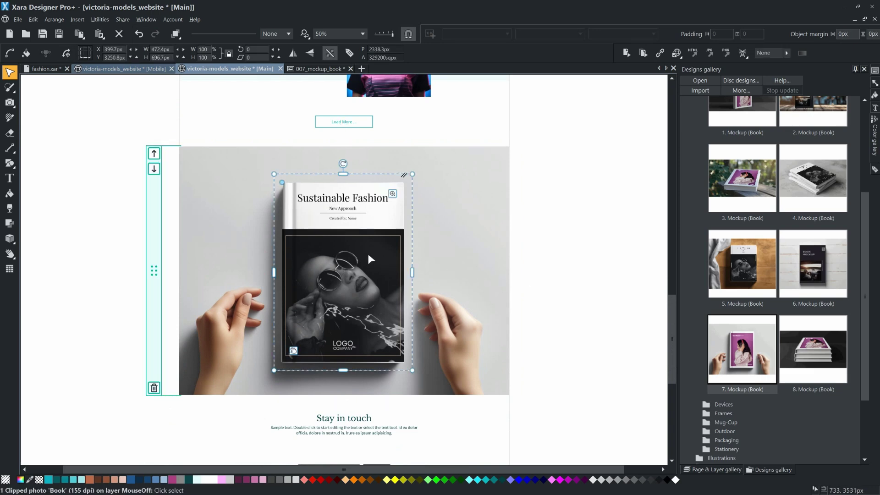
{"action": "left_click", "coordinate": [659, 52]}
{"action": "left_click", "coordinate": [396, 161]}
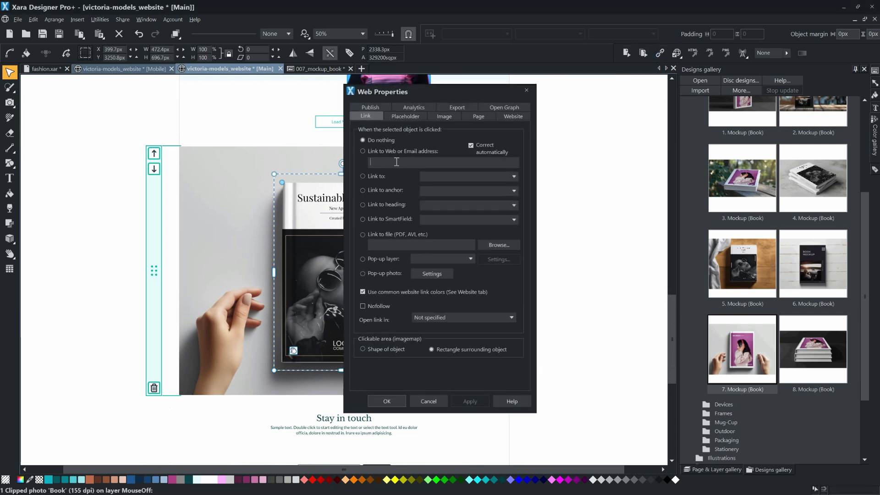
{"action": "key", "text": "super+v"}
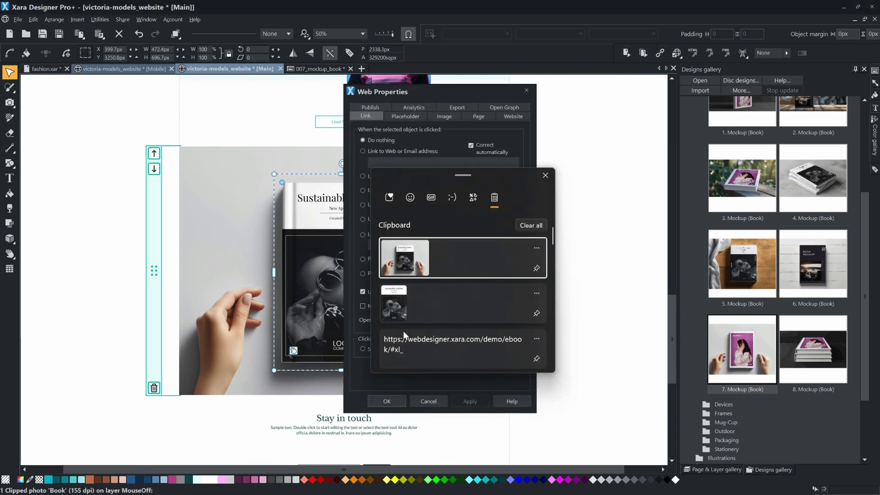
{"action": "left_click", "coordinate": [419, 339]}
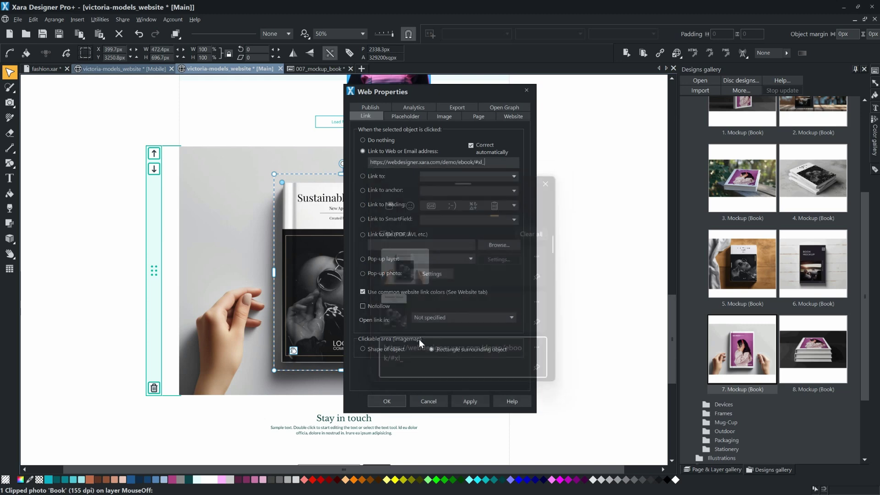
{"action": "left_click", "coordinate": [512, 318]}
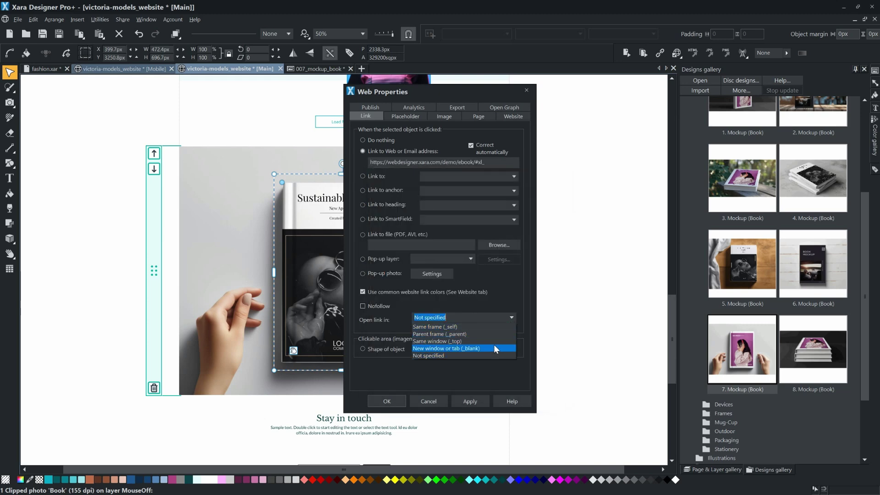
{"action": "left_click", "coordinate": [491, 348]}
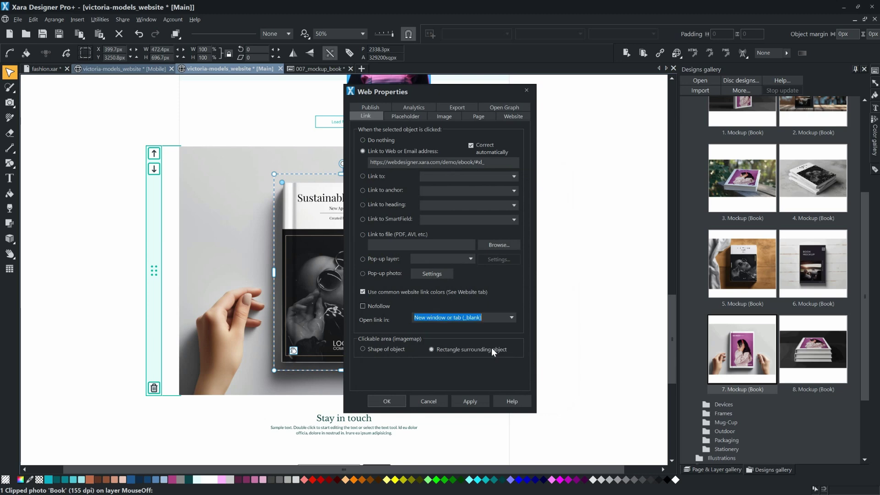
{"action": "left_click", "coordinate": [388, 401]}
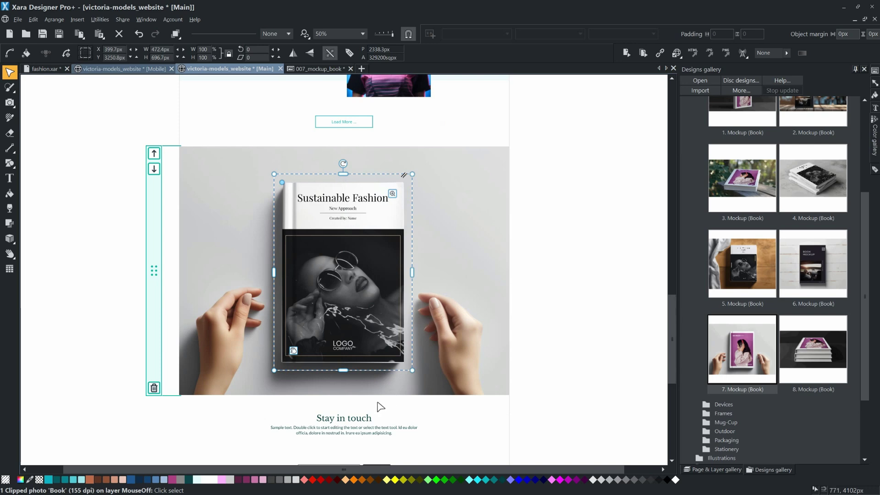
Move the Stay in touch web block above the book mockup.
{"action": "left_click", "coordinate": [362, 417]}
{"action": "left_click", "coordinate": [154, 424]}
{"action": "left_click_drag", "start_coordinate": [154, 425], "coordinate": [202, 185]}
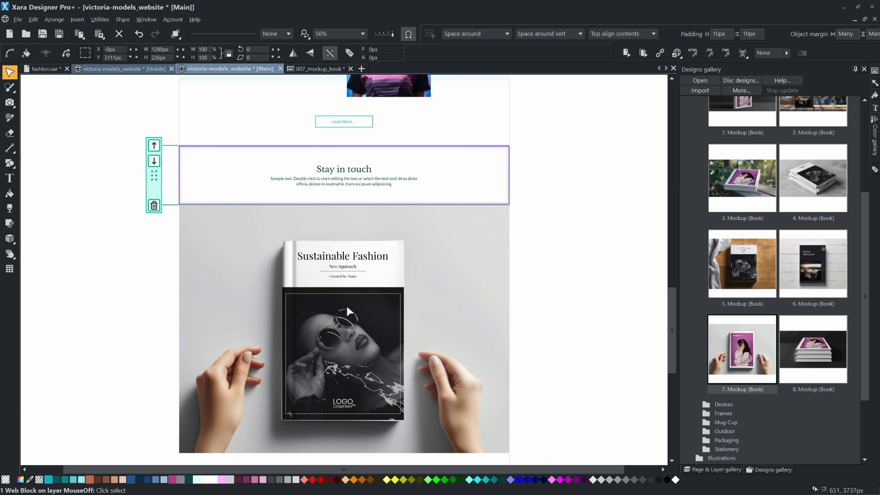
Change its heading to 'Our New Ebook.' and preview the site in the browser.
{"action": "left_click", "coordinate": [9, 178]}
{"action": "triple_click", "coordinate": [373, 169]}
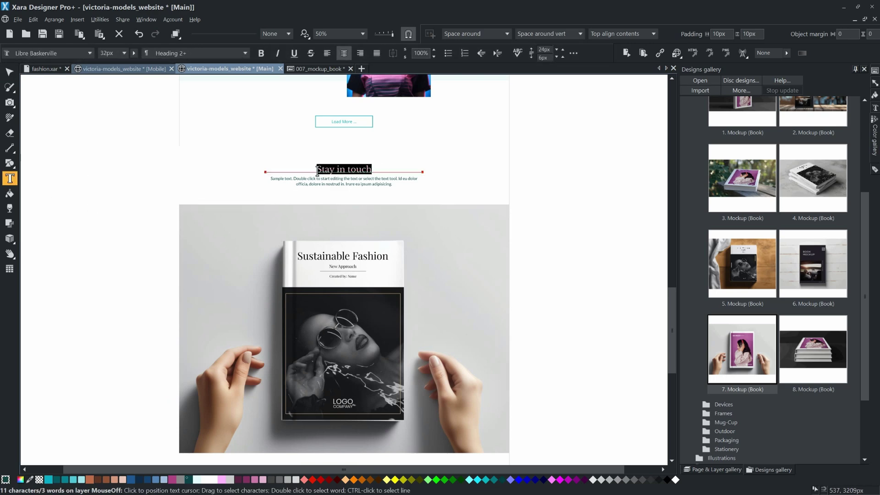
{"action": "type", "text": "Our New"}
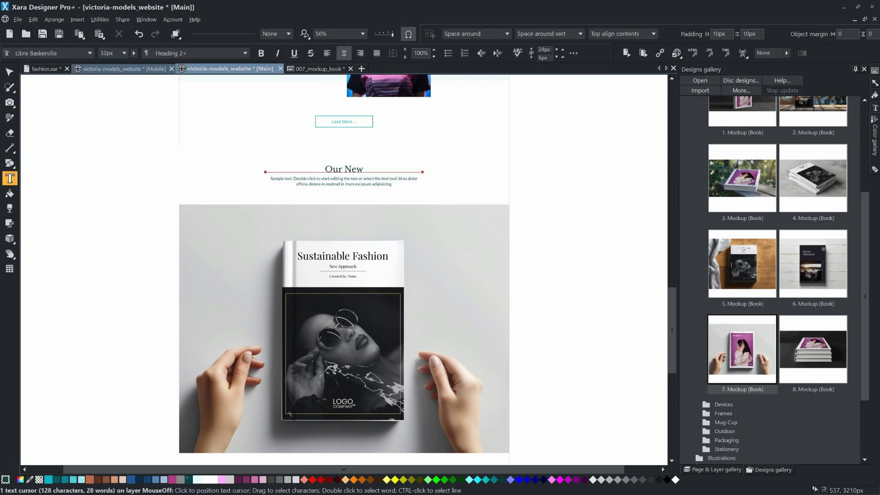
{"action": "type", "text": " Ebook."}
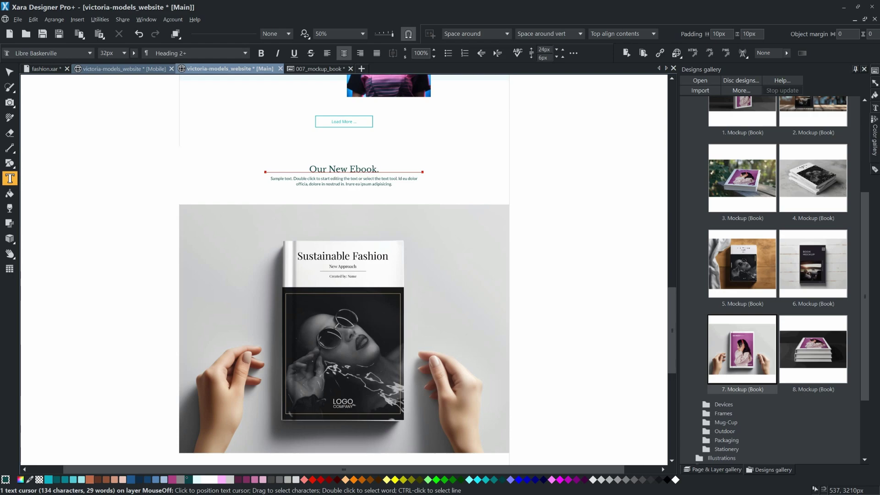
{"action": "left_click", "coordinate": [10, 72]}
{"action": "left_click", "coordinate": [643, 53]}
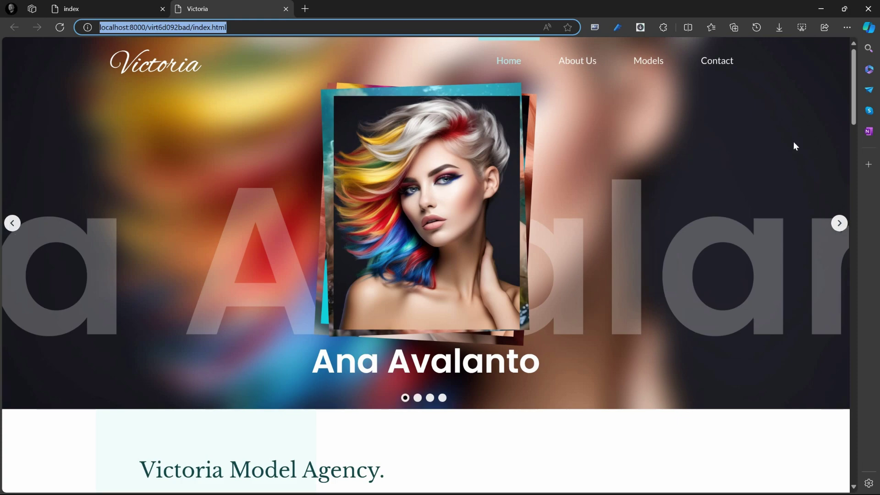
Scroll to the book, open the ebook from its cover, and flip forward two spreads.
{"action": "left_click_drag", "start_coordinate": [852, 109], "coordinate": [807, 390]}
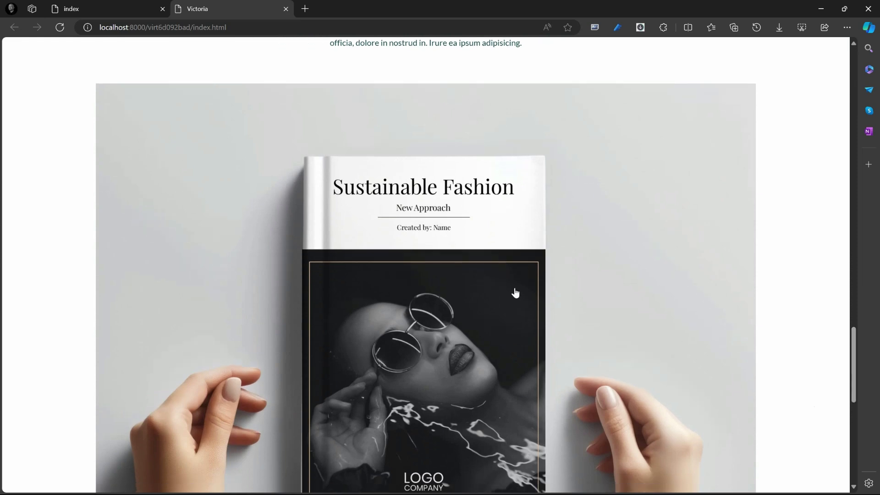
{"action": "left_click", "coordinate": [471, 278]}
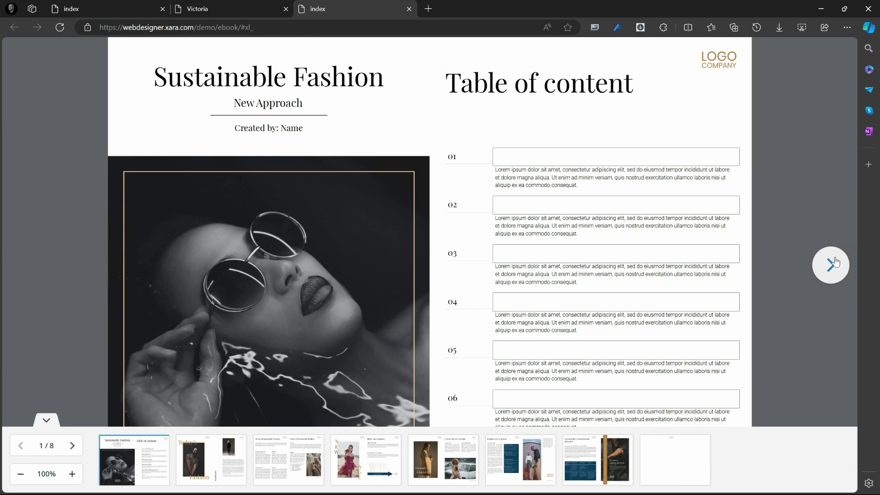
{"action": "left_click", "coordinate": [831, 264]}
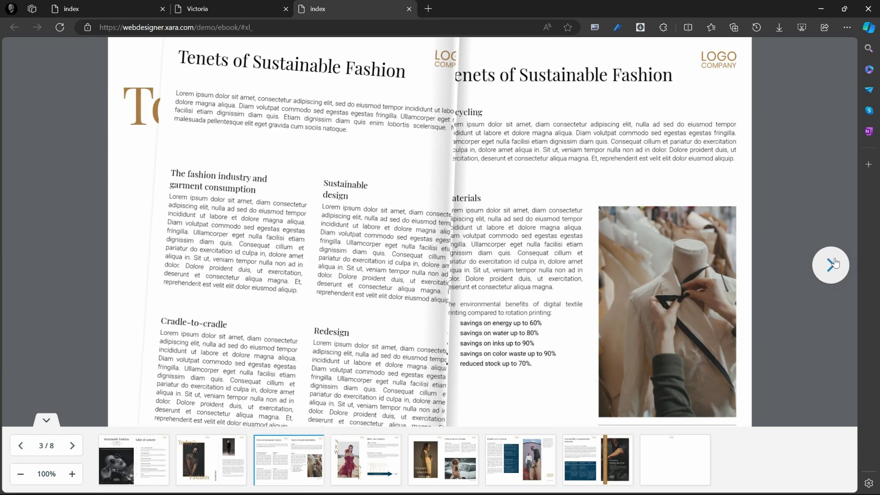
{"action": "left_click", "coordinate": [832, 264]}
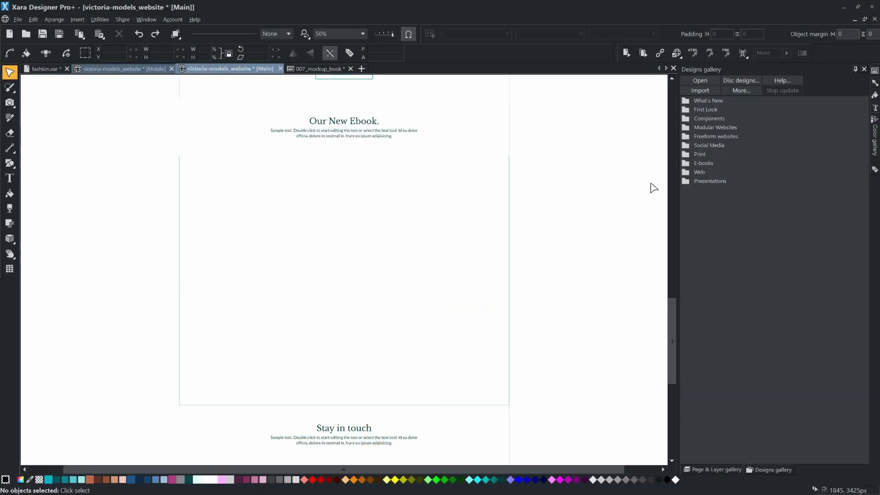
Start an 'Embed a website' widget from Components > Print & Web Components > Other Components.
{"action": "left_click", "coordinate": [685, 119]}
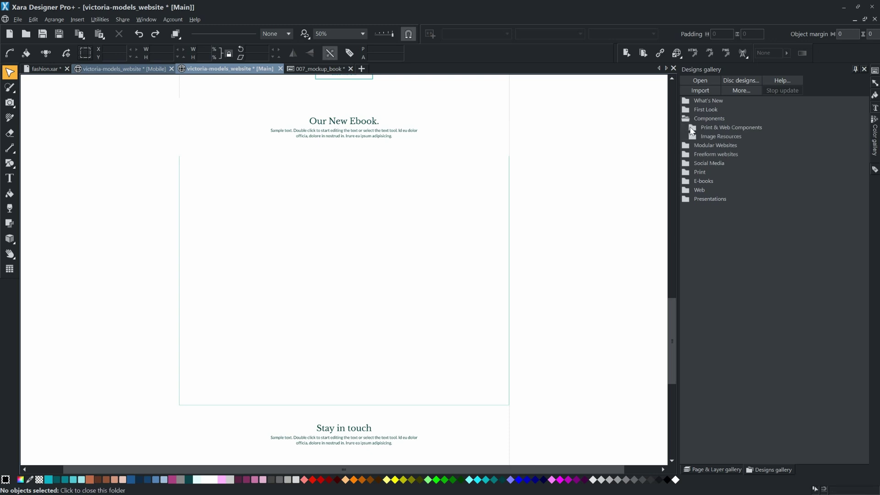
{"action": "left_click", "coordinate": [693, 128]}
{"action": "left_click", "coordinate": [701, 351]}
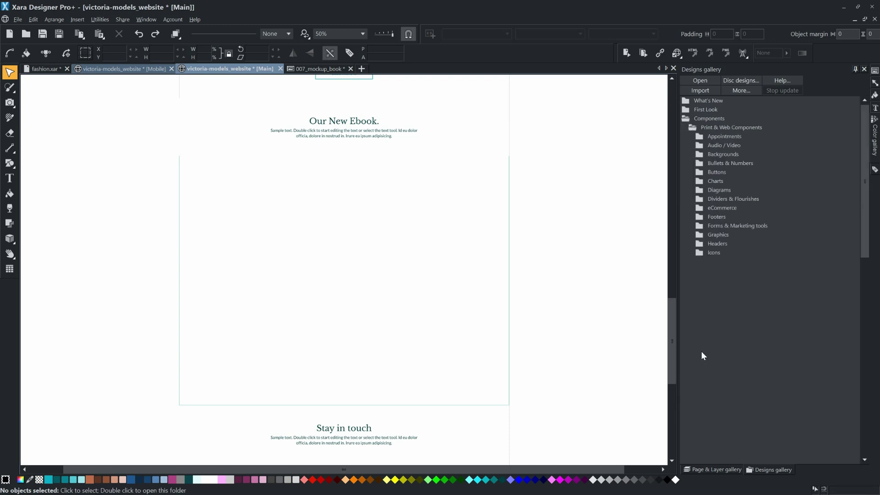
{"action": "left_click_drag", "start_coordinate": [859, 240], "coordinate": [859, 366]}
{"action": "double_click", "coordinate": [804, 260]}
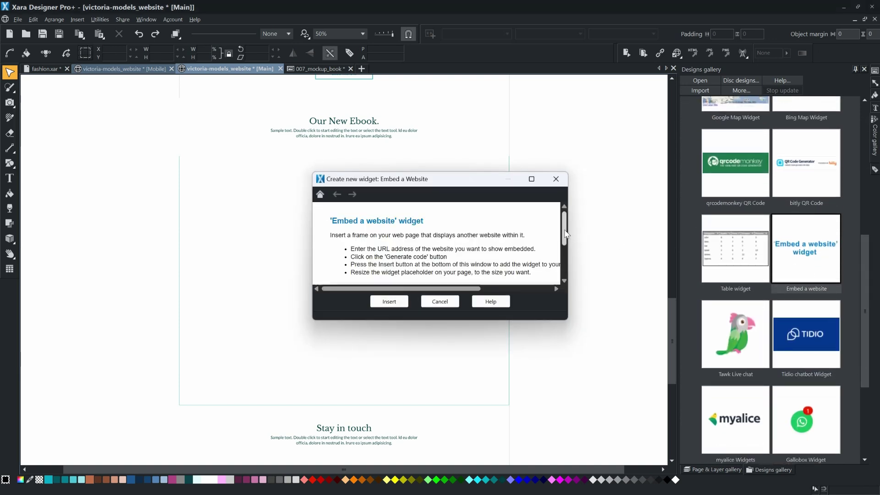
Enter the ebook URL, generate the embed code and insert the widget below the heading.
{"action": "scroll", "coordinate": [564, 234], "scroll_direction": "down", "scroll_amount": 3}
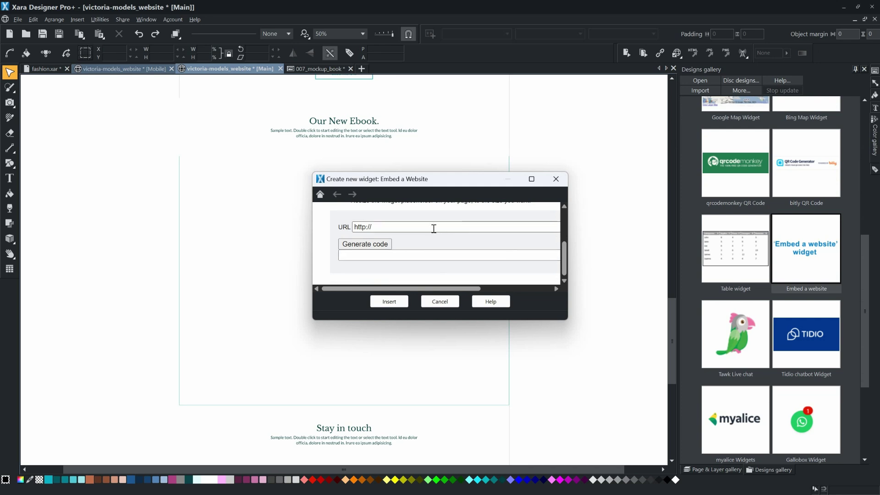
{"action": "double_click", "coordinate": [434, 229]}
{"action": "key", "text": "Down"}
{"action": "key", "text": "Return"}
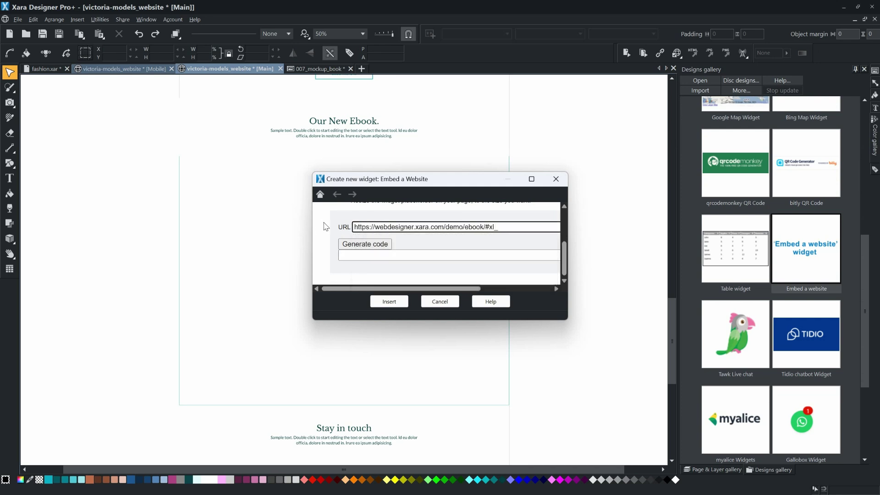
{"action": "left_click", "coordinate": [369, 245]}
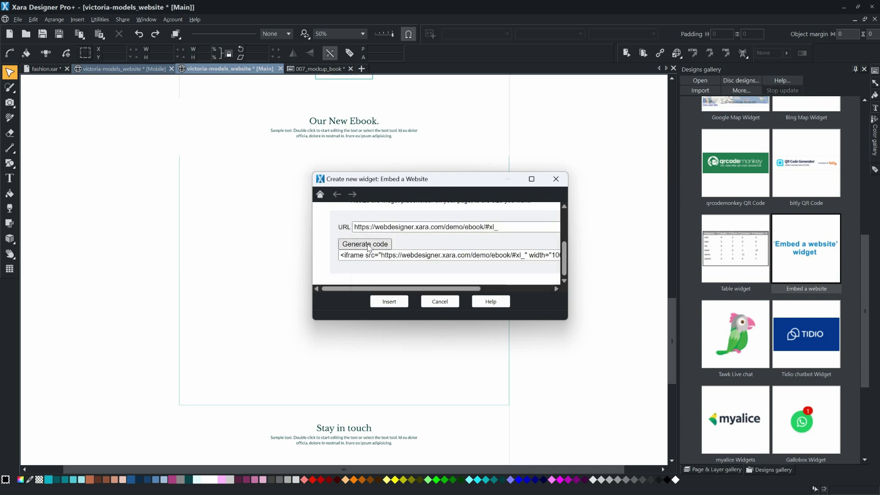
{"action": "left_click", "coordinate": [389, 301]}
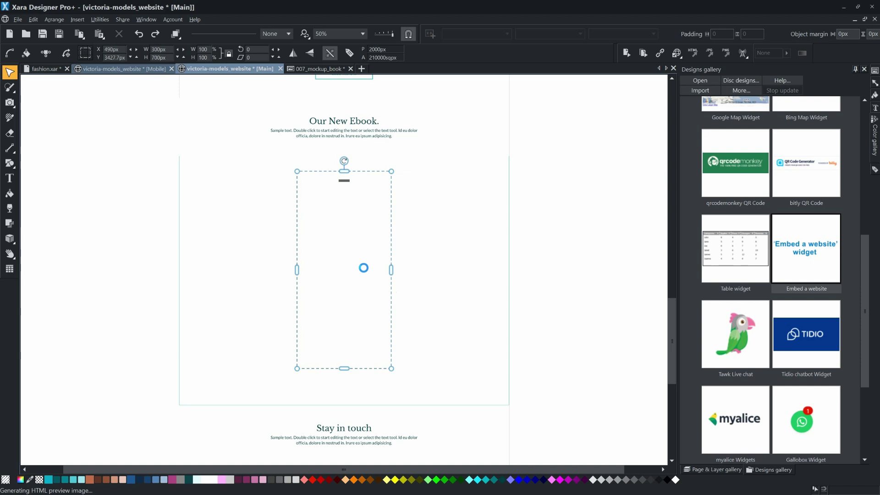
Give the ebook section background the embed widget's dark grey colour.
{"action": "left_click_drag", "start_coordinate": [345, 266], "coordinate": [518, 273]}
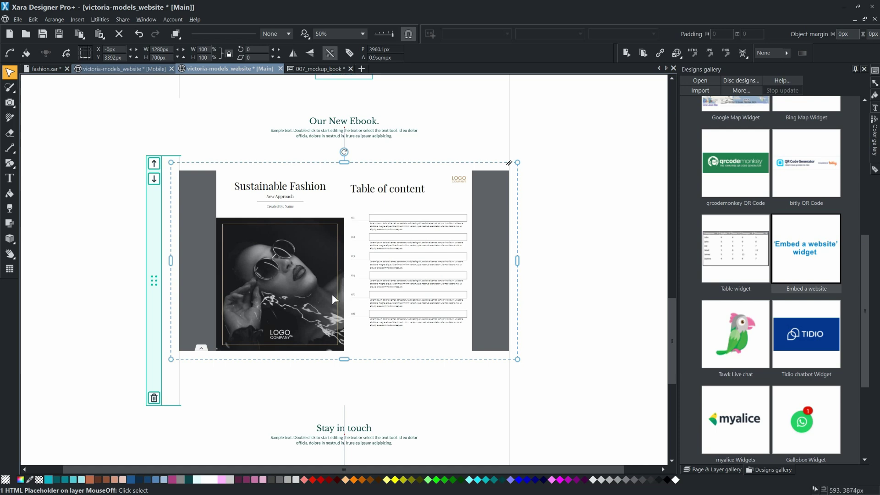
{"action": "left_click", "coordinate": [298, 373]}
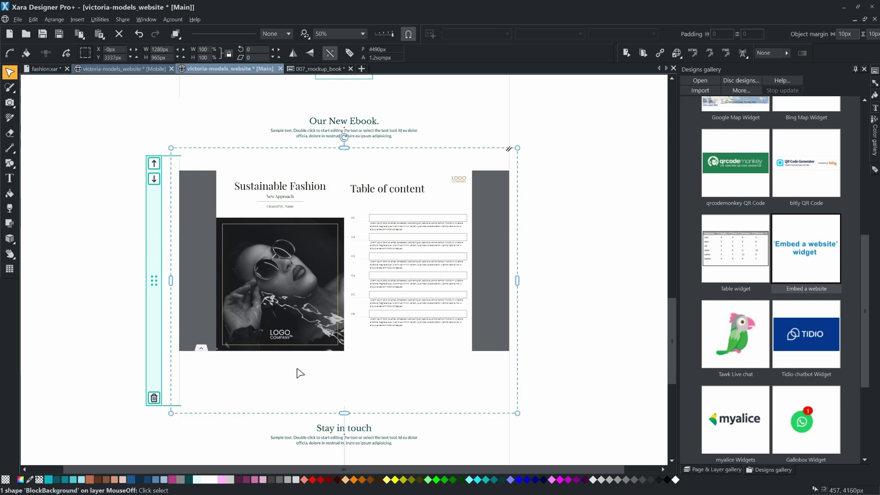
{"action": "left_click_drag", "start_coordinate": [30, 479], "coordinate": [199, 329]}
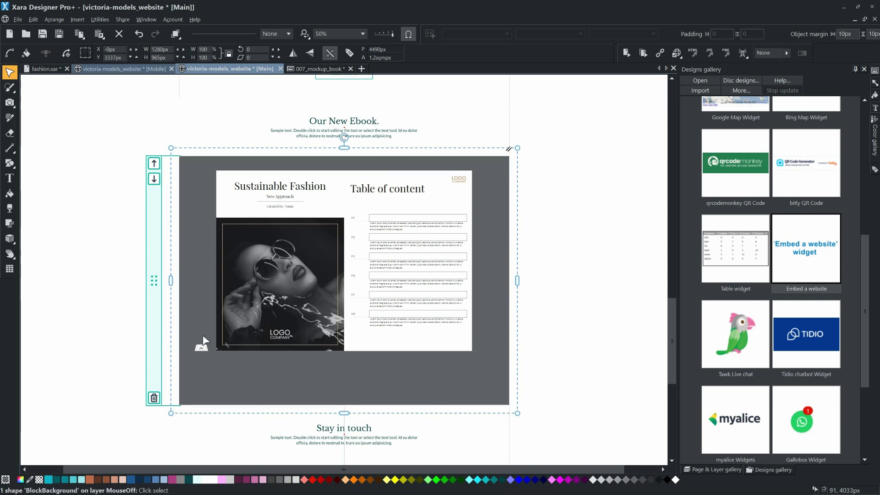
Shorten the ebook web block to fit the ebook and preview the site in the browser.
{"action": "left_click", "coordinate": [159, 356]}
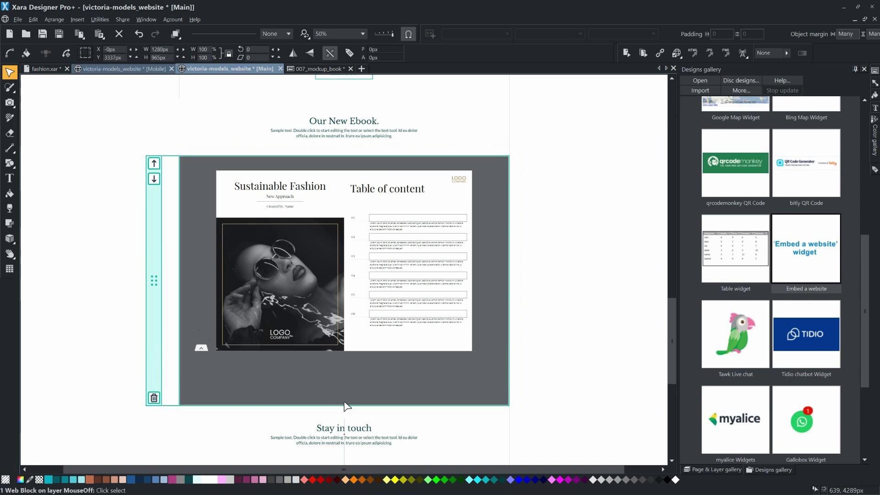
{"action": "left_click_drag", "start_coordinate": [344, 405], "coordinate": [345, 363]}
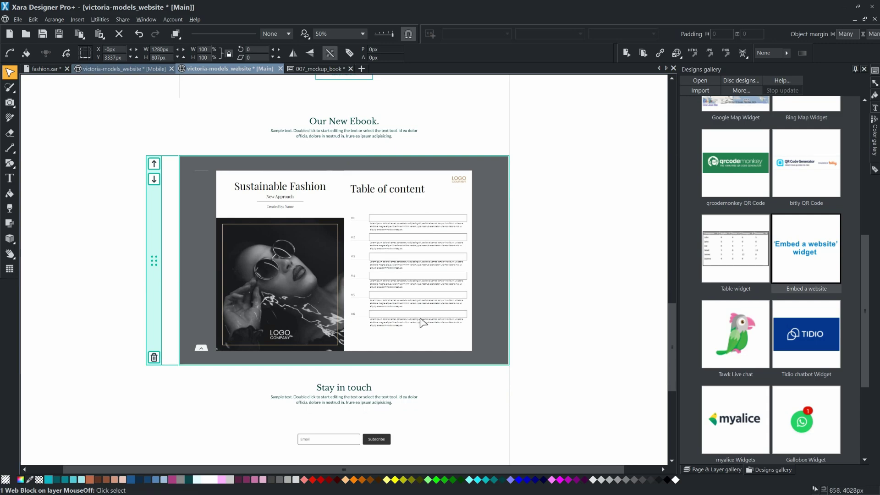
{"action": "left_click", "coordinate": [643, 53]}
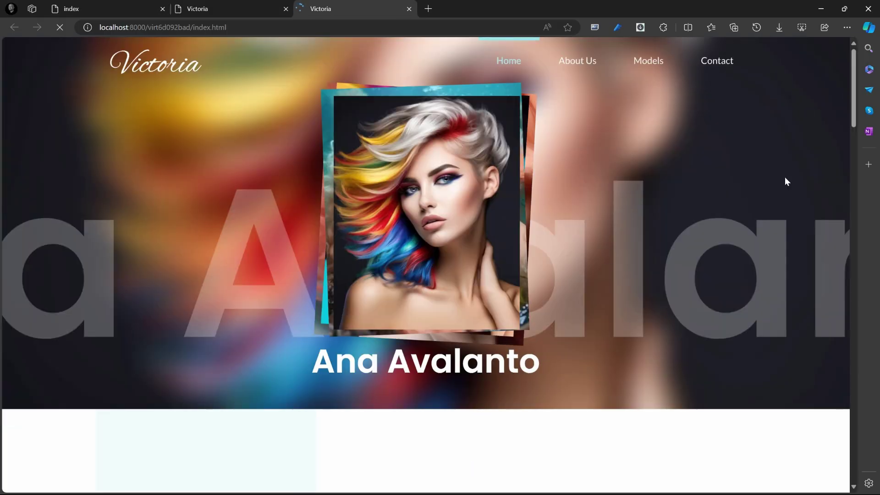
Flip the embedded ebook forward three spreads, then close the newer preview tab.
{"action": "left_click_drag", "start_coordinate": [851, 125], "coordinate": [820, 386]}
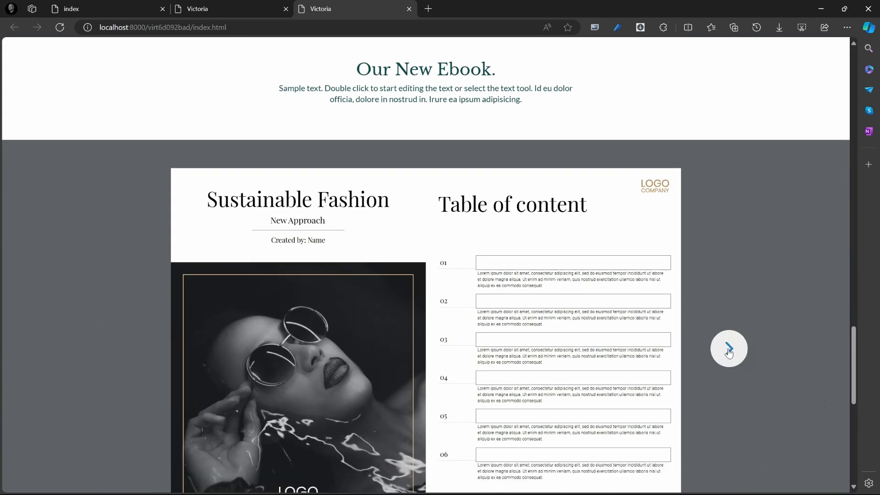
{"action": "left_click", "coordinate": [728, 351]}
{"action": "scroll", "coordinate": [728, 353], "scroll_direction": "down", "scroll_amount": 1}
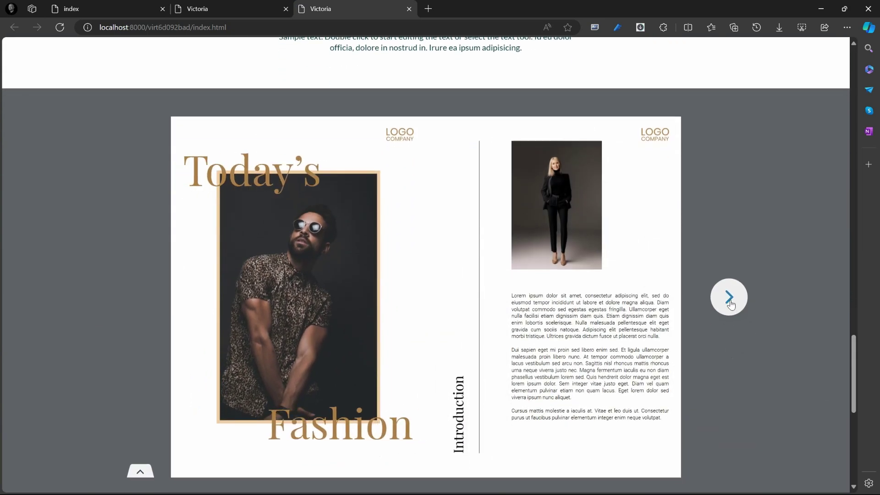
{"action": "left_click", "coordinate": [729, 298]}
{"action": "left_click", "coordinate": [728, 298]}
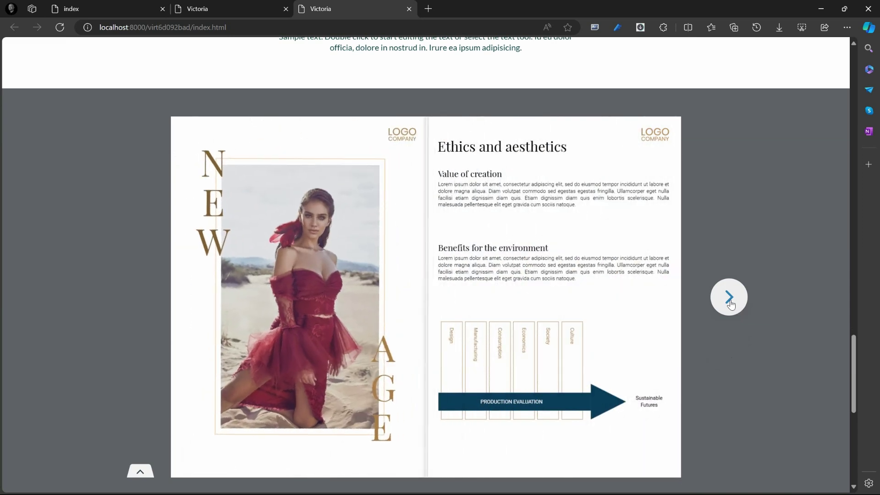
{"action": "key", "text": "ctrl+w"}
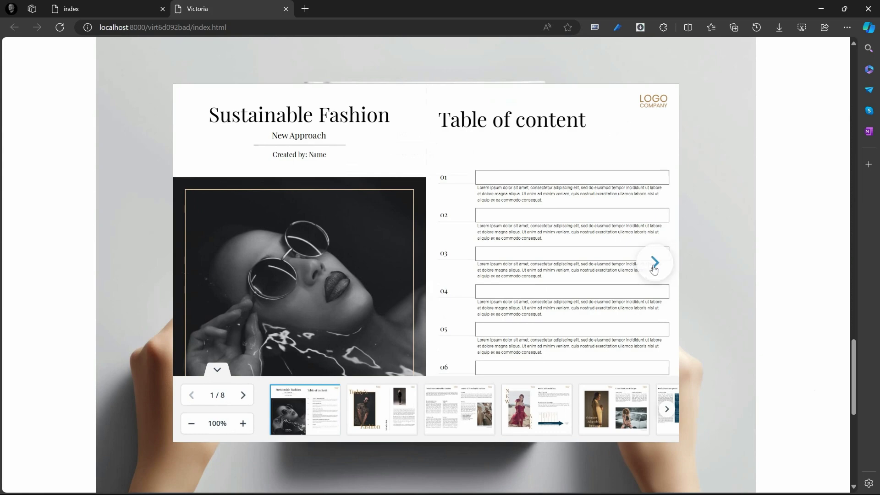
Flip the ebook in the remaining tab forward three spreads to Ethics and aesthetics.
{"action": "left_click", "coordinate": [653, 265]}
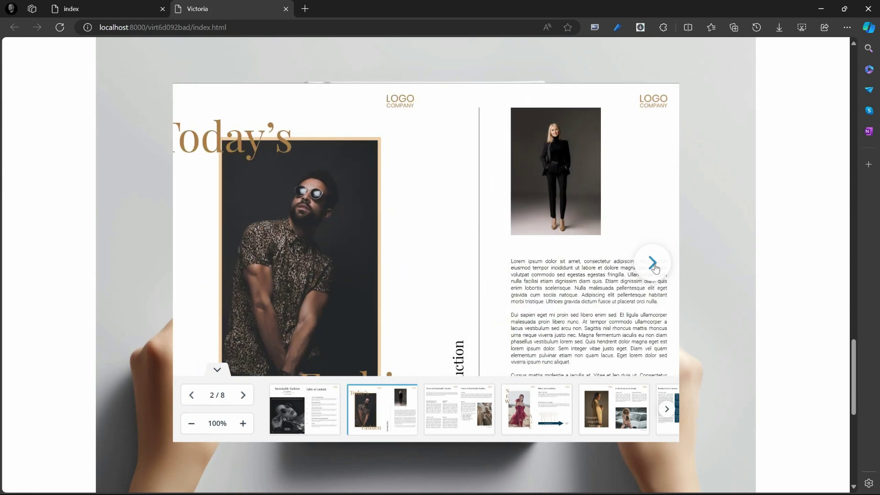
{"action": "left_click", "coordinate": [653, 265]}
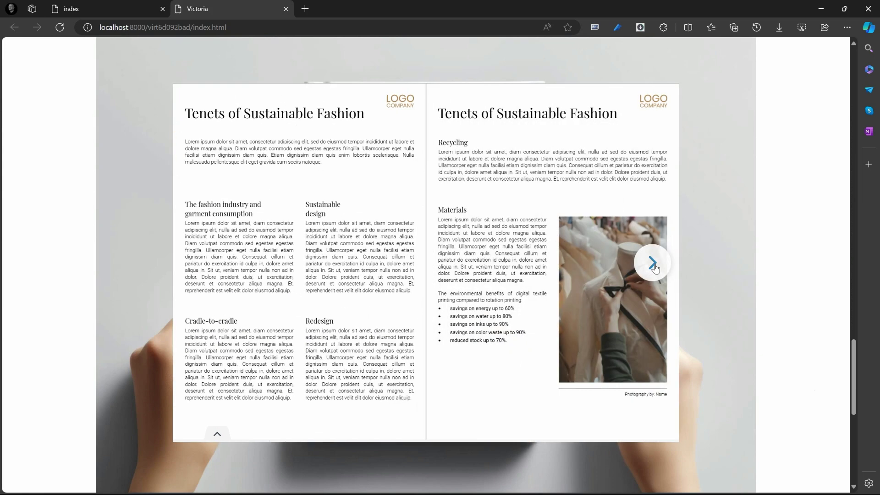
{"action": "left_click", "coordinate": [653, 265]}
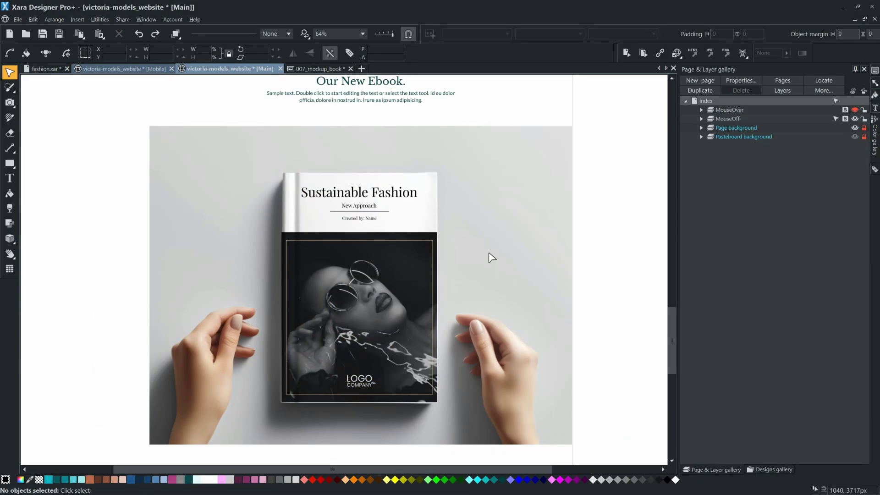
Add a new layer named 'Ebook' above the MouseOff layer in the Page & Layer gallery.
{"action": "left_click", "coordinate": [725, 120]}
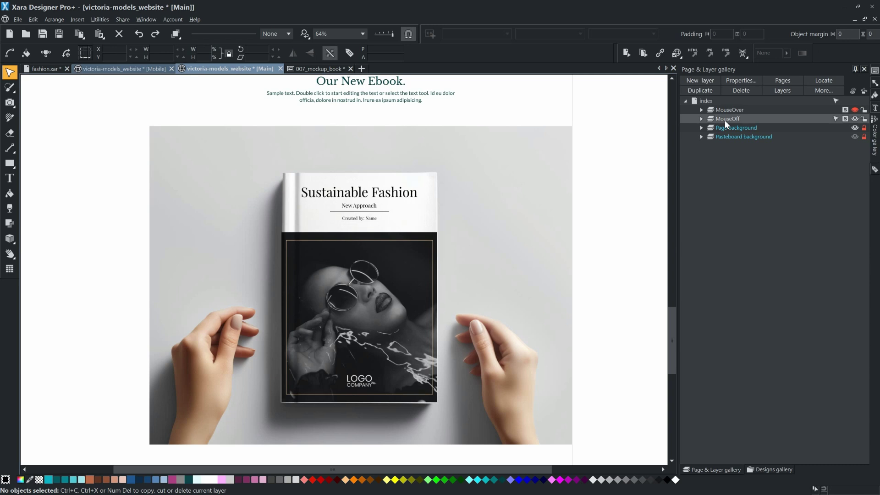
{"action": "left_click", "coordinate": [704, 80]}
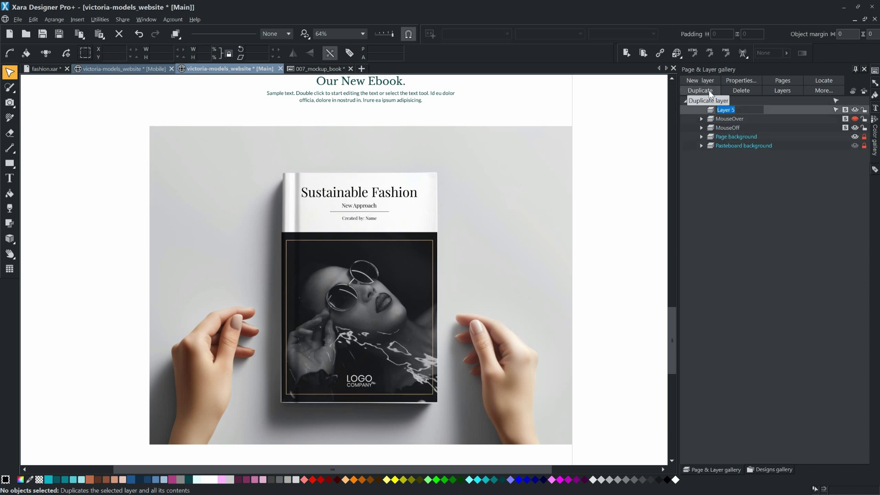
{"action": "type", "text": "Ebook"}
{"action": "key", "text": "Return"}
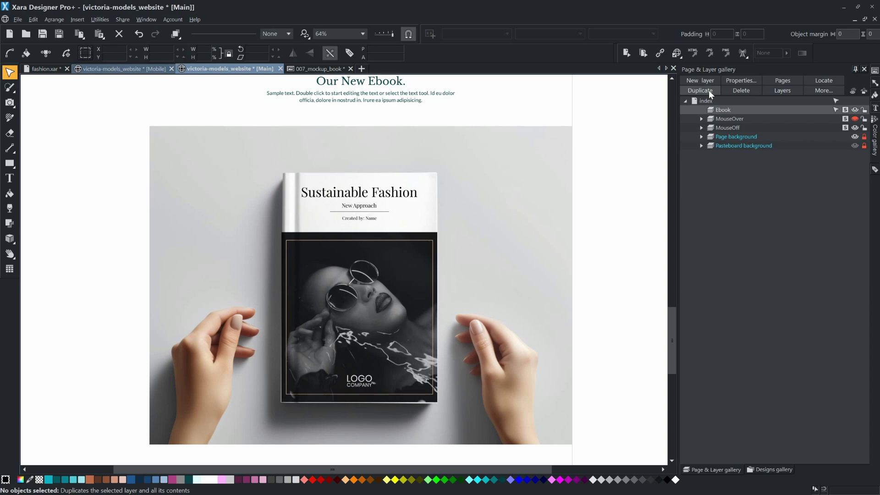
Start an Embed a website widget from Designs gallery > Components > Print & Web Components > Other Components.
{"action": "left_click", "coordinate": [775, 470]}
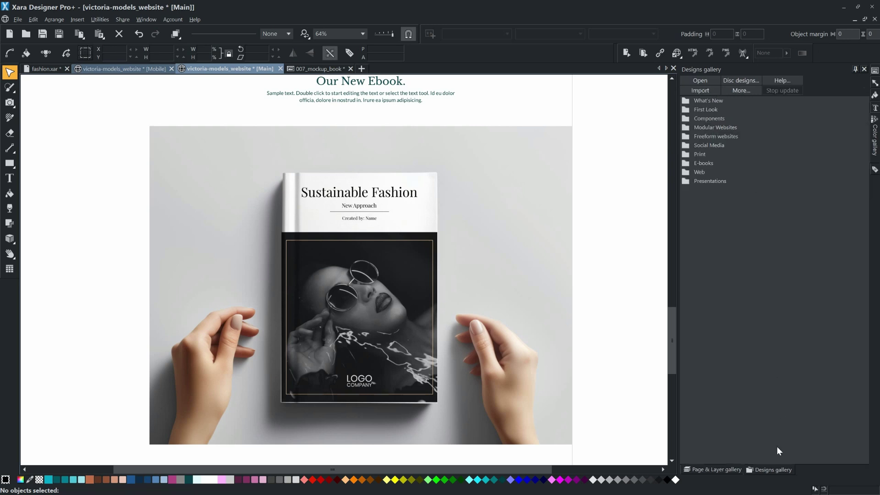
{"action": "left_click", "coordinate": [683, 117]}
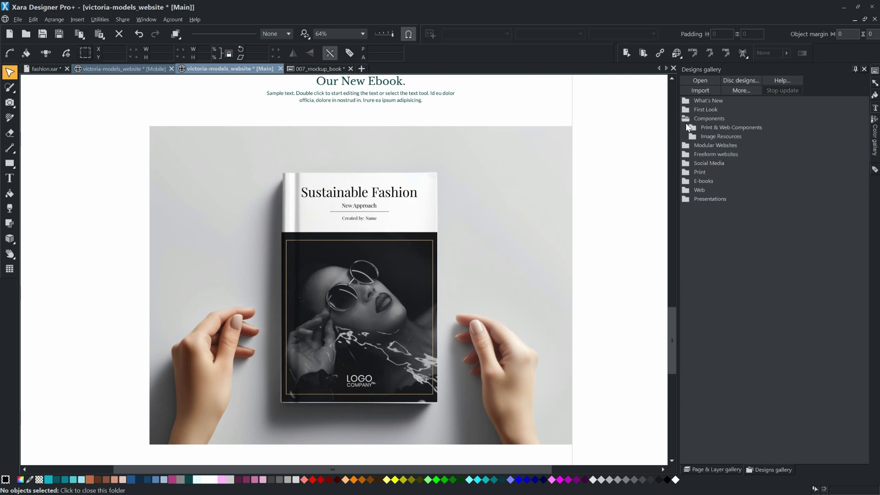
{"action": "left_click", "coordinate": [691, 127]}
{"action": "left_click", "coordinate": [701, 353]}
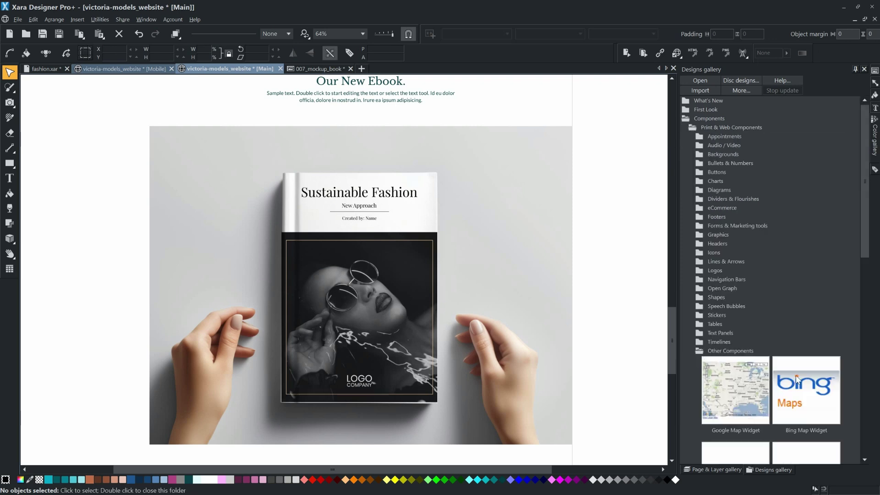
{"action": "scroll", "coordinate": [868, 380], "scroll_direction": "down", "scroll_amount": 10}
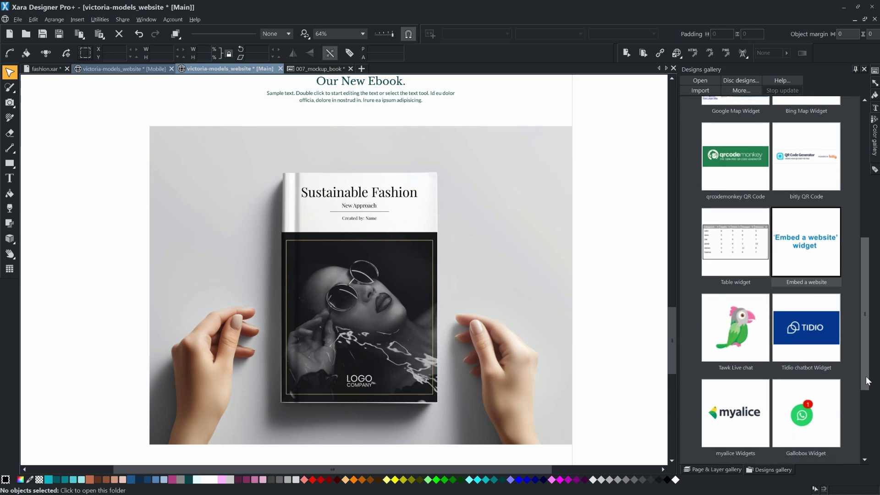
{"action": "double_click", "coordinate": [805, 242]}
Paste the webdesigner.xara.com/demo/ebook/#xl_ URL, generate the code and insert the widget.
{"action": "scroll", "coordinate": [567, 259], "scroll_direction": "down", "scroll_amount": 3}
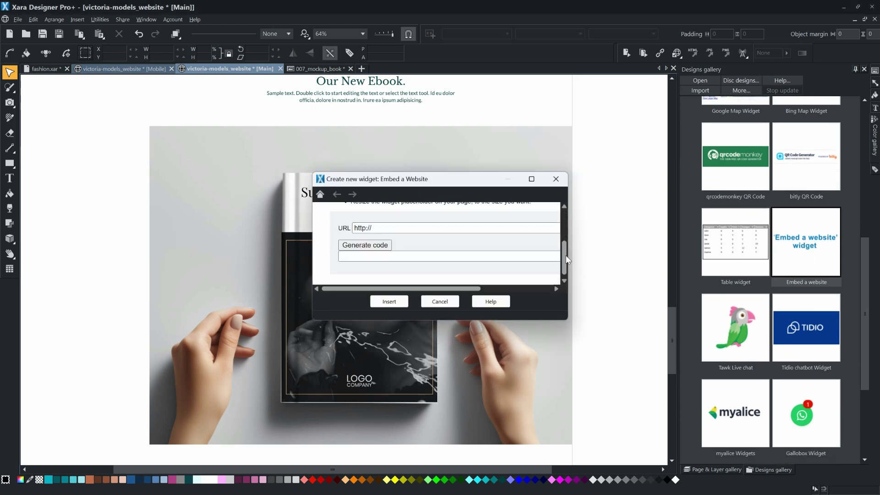
{"action": "double_click", "coordinate": [395, 230]}
{"action": "type", "text": "https://webdesigner.xara.com/demo/ebook/#xl_"}
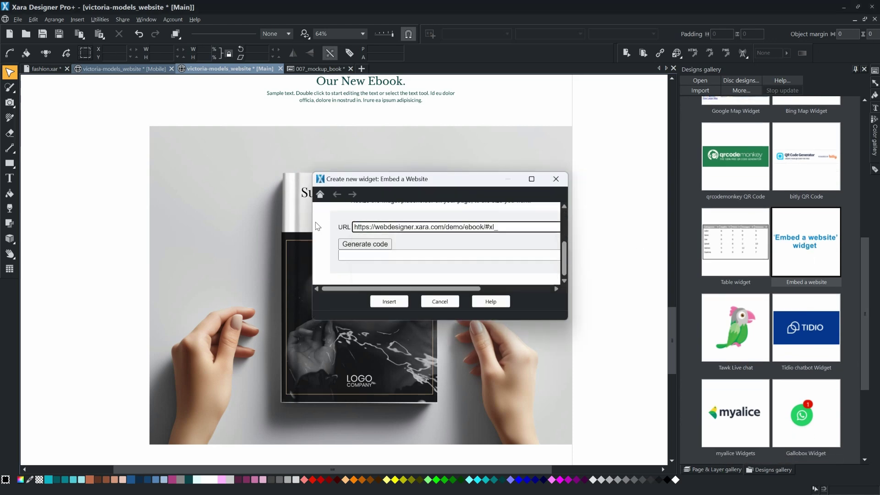
{"action": "left_click", "coordinate": [365, 245]}
{"action": "left_click", "coordinate": [389, 302]}
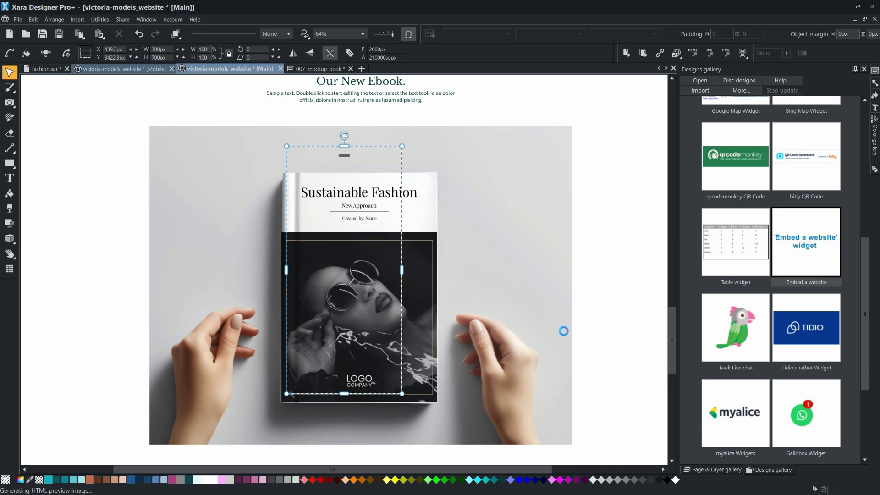
Move the ebook widget over the book cover and trim its height slightly.
{"action": "left_click", "coordinate": [705, 470]}
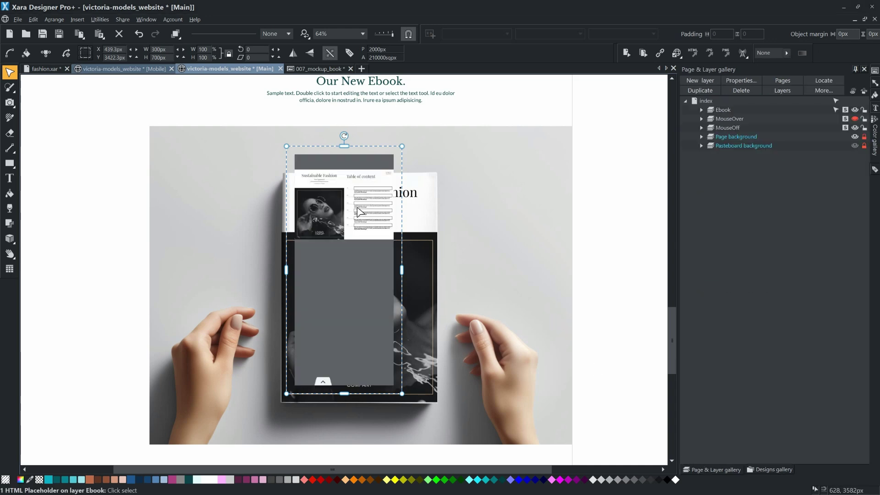
{"action": "left_click_drag", "start_coordinate": [360, 212], "coordinate": [376, 227]}
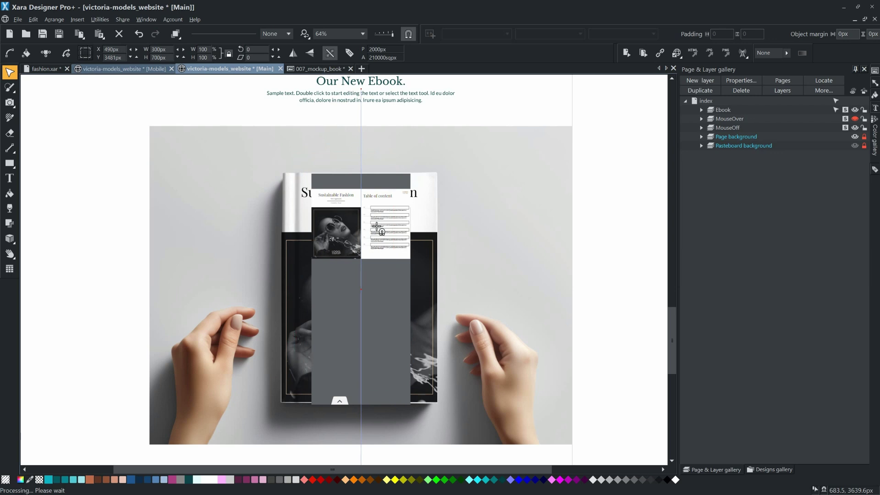
{"action": "scroll", "coordinate": [366, 431], "scroll_direction": "up", "scroll_amount": 5}
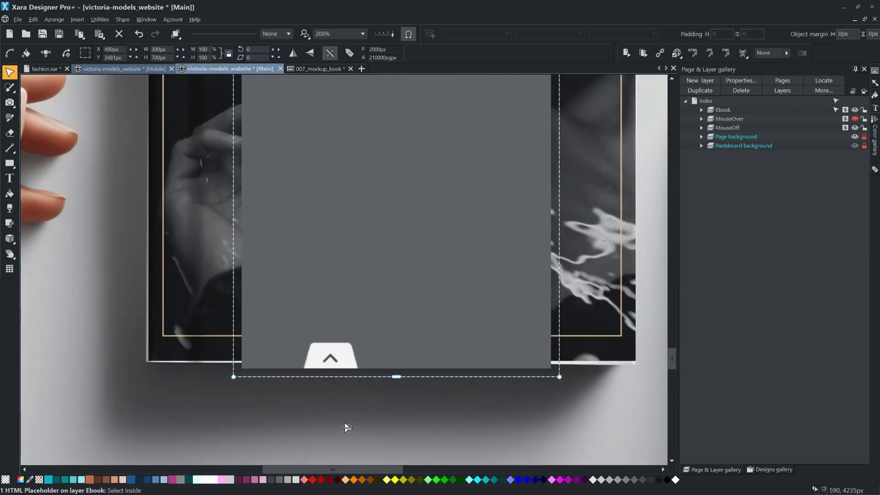
{"action": "left_click_drag", "start_coordinate": [396, 375], "coordinate": [399, 372]}
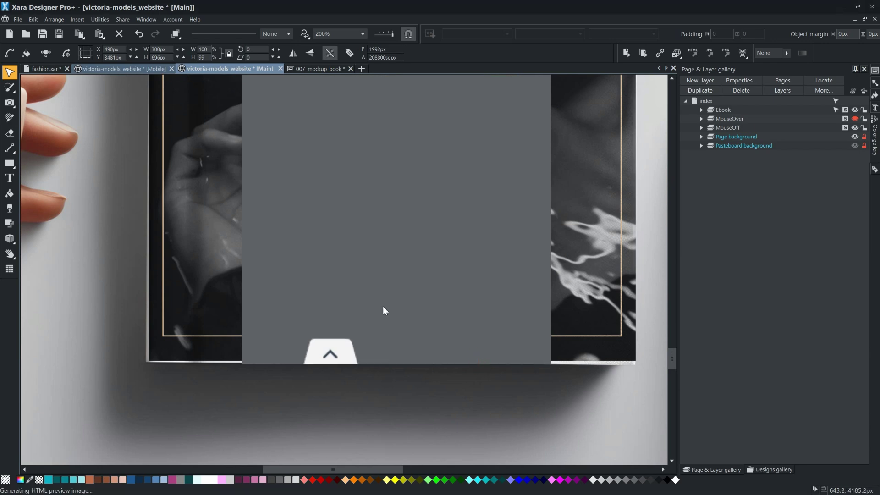
Stretch the ebook placeholder to about 982 × 696 px across the book mockup.
{"action": "scroll", "coordinate": [387, 251], "scroll_direction": "down", "scroll_amount": 4}
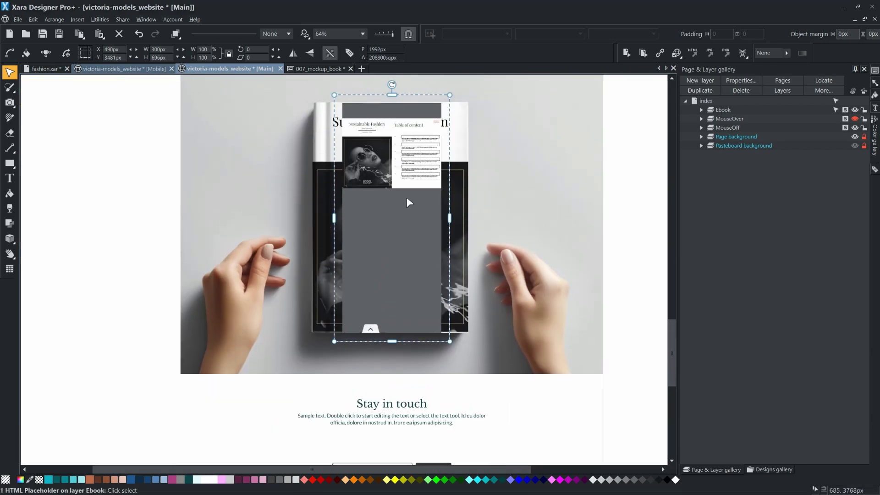
{"action": "left_click_drag", "start_coordinate": [461, 240], "coordinate": [625, 251]}
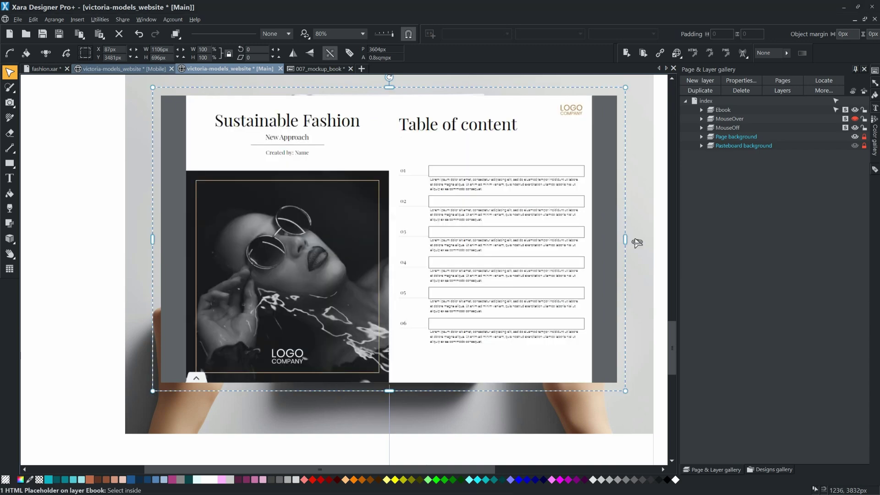
{"action": "scroll", "coordinate": [614, 242], "scroll_direction": "up", "scroll_amount": 2}
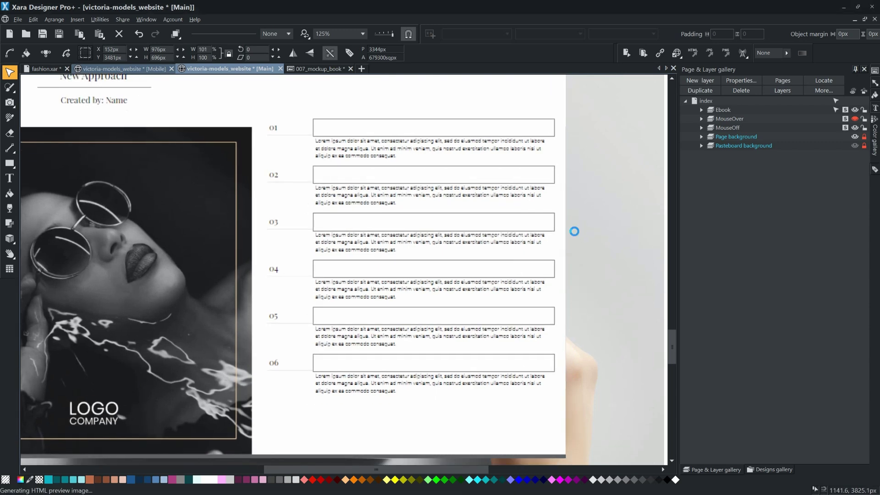
{"action": "left_click_drag", "start_coordinate": [574, 232], "coordinate": [576, 231]}
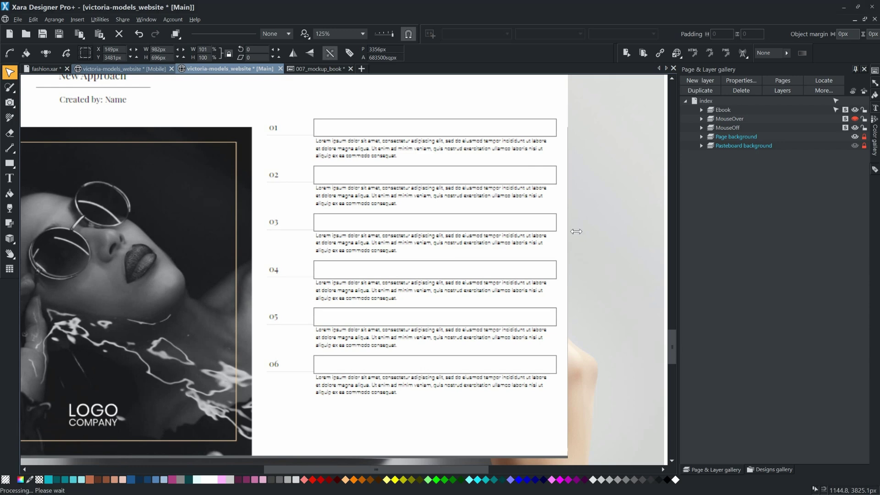
{"action": "scroll", "coordinate": [576, 231], "scroll_direction": "down", "scroll_amount": 3}
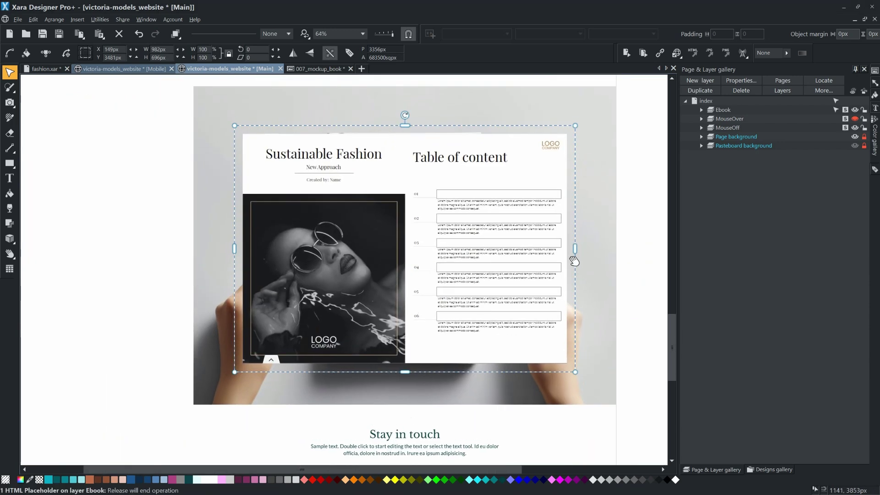
Hide the Ebook layer and open the book photo's link settings.
{"action": "left_click", "coordinate": [854, 109]}
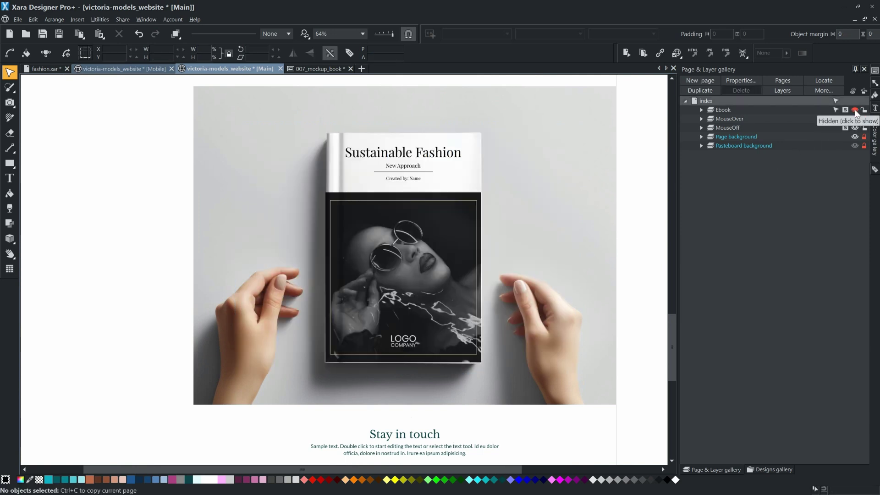
{"action": "left_click", "coordinate": [412, 231]}
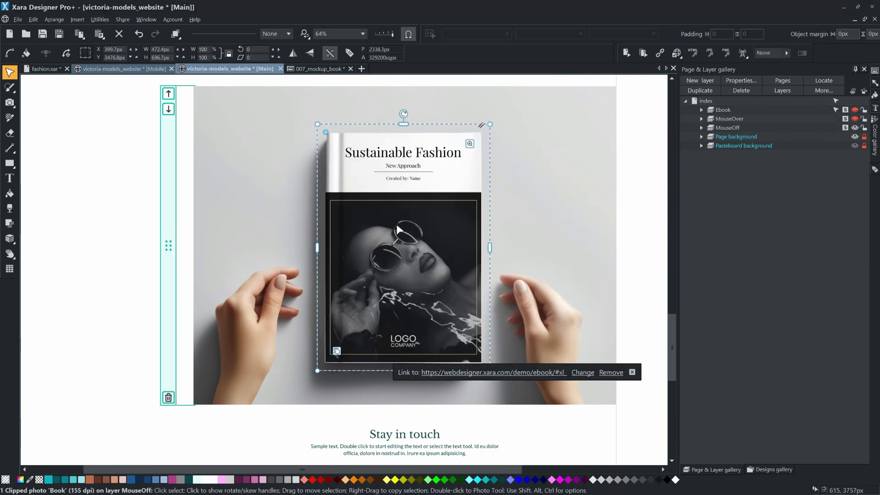
{"action": "left_click", "coordinate": [582, 373]}
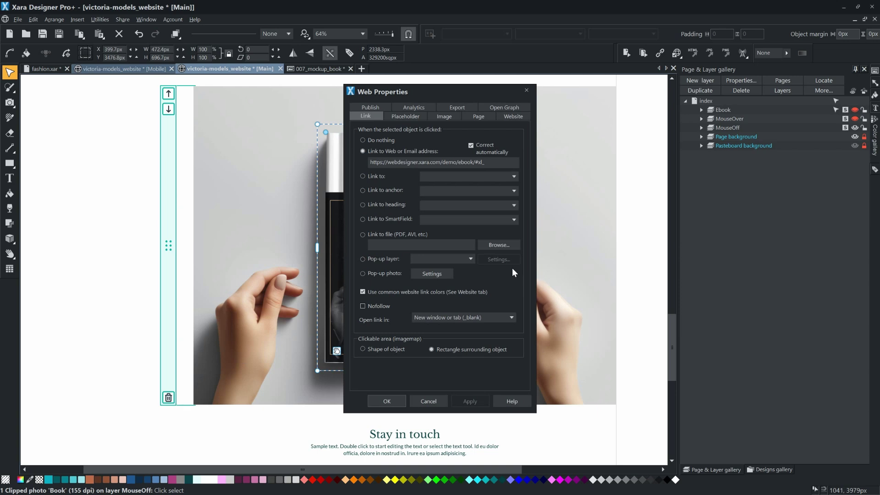
Set the book photo's pop-up layer to Ebook with a Zoom/fade in transition.
{"action": "left_click", "coordinate": [469, 257]}
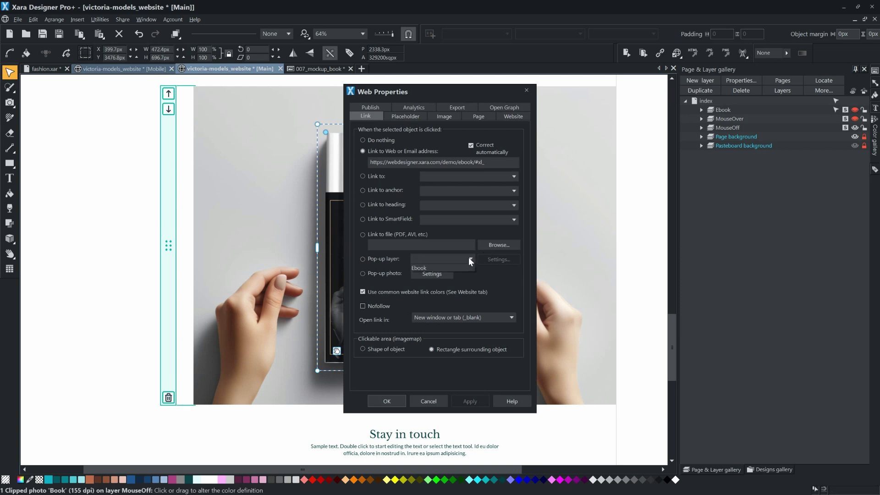
{"action": "left_click", "coordinate": [455, 265]}
{"action": "left_click", "coordinate": [495, 259]}
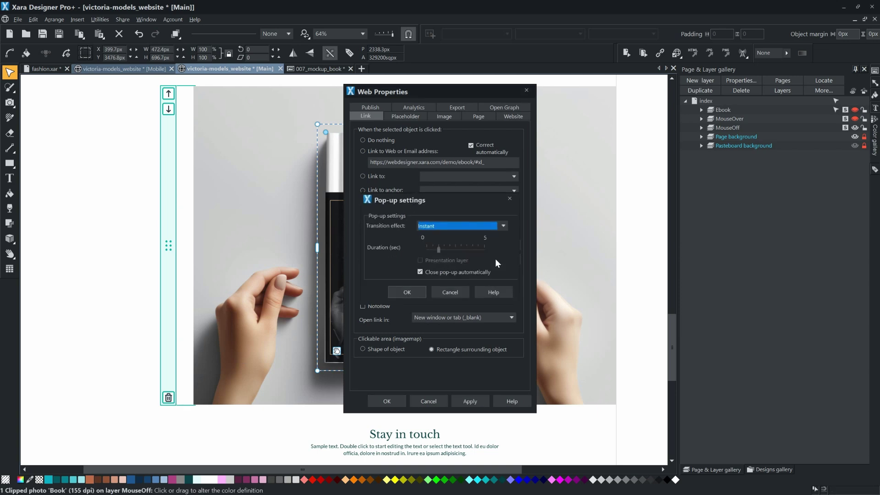
{"action": "left_click", "coordinate": [503, 227]}
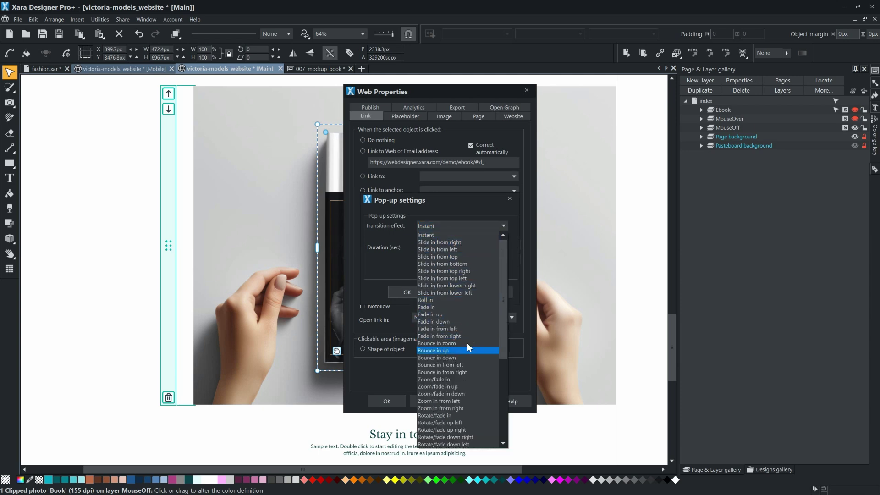
{"action": "left_click", "coordinate": [459, 379]}
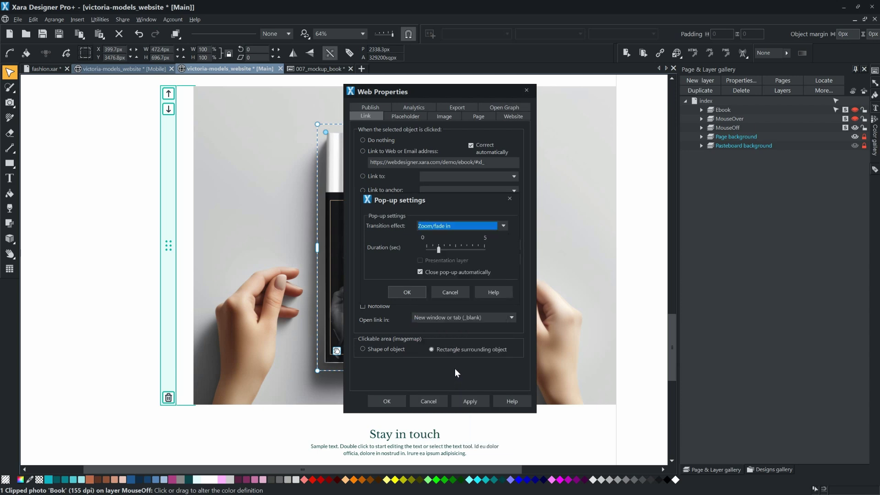
{"action": "left_click", "coordinate": [407, 293]}
Set the link target to Not specified and clear the old web address.
{"action": "left_click", "coordinate": [512, 317]}
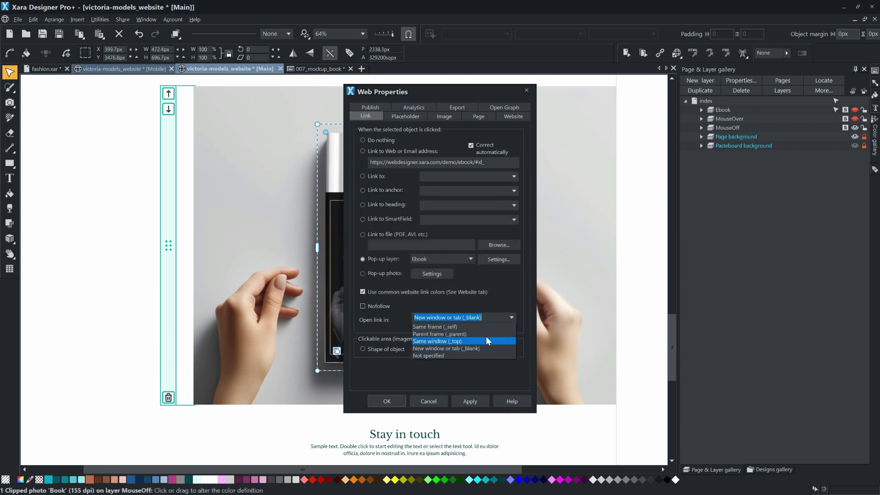
{"action": "left_click", "coordinate": [467, 355]}
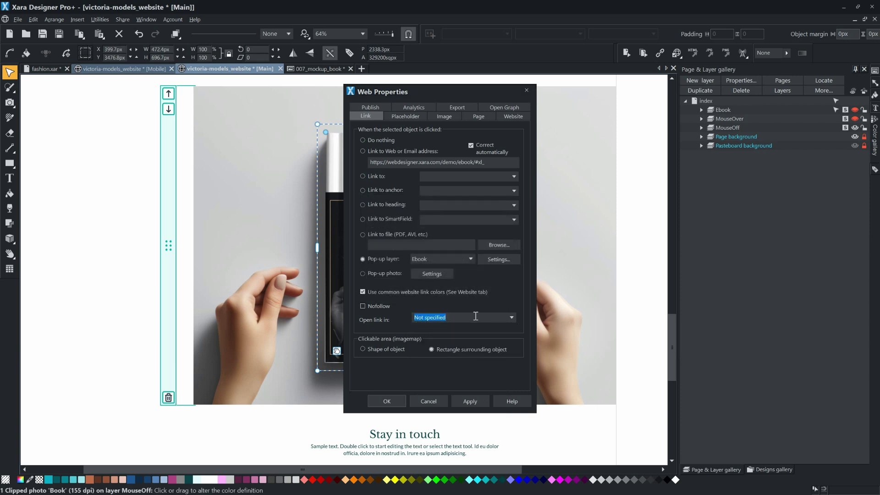
{"action": "left_click_drag", "start_coordinate": [485, 162], "coordinate": [353, 163]}
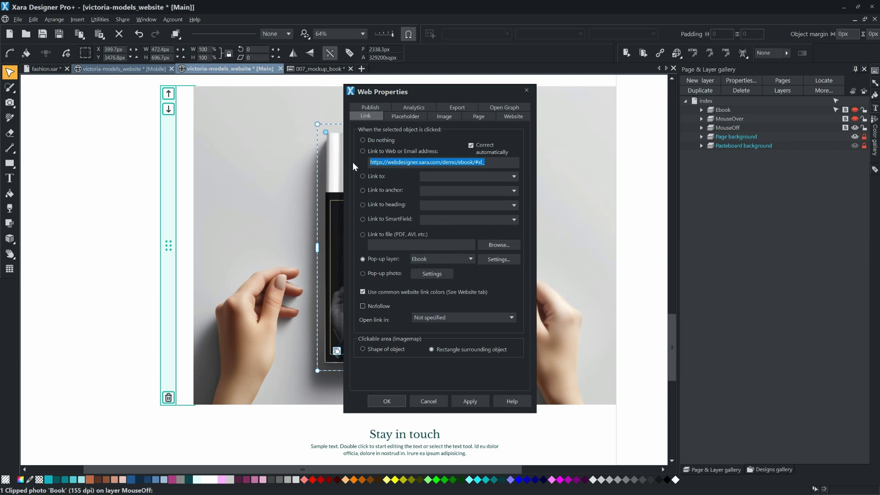
{"action": "key", "text": "BackSpace"}
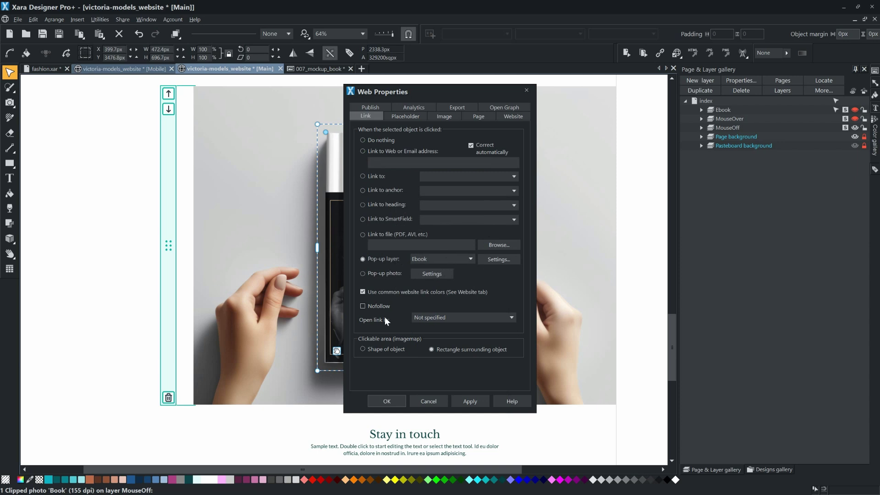
Apply the link settings and preview the exported website in Edge with Ctrl+Shift+P.
{"action": "left_click", "coordinate": [383, 401]}
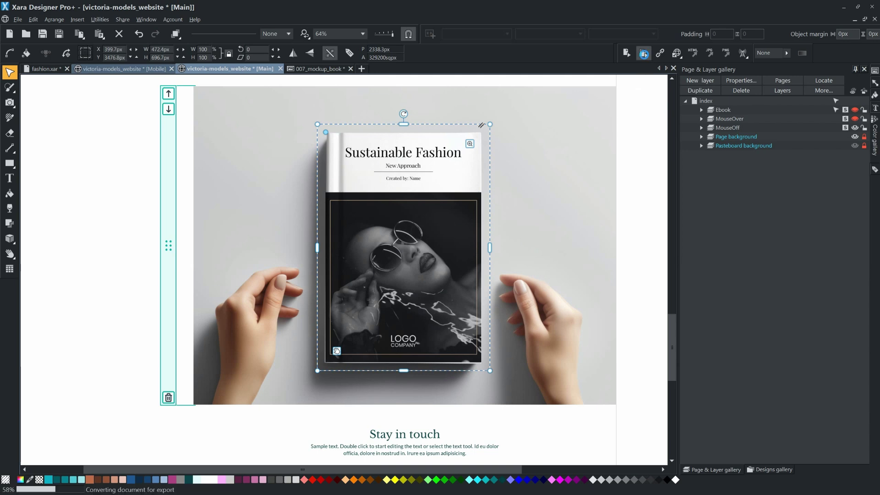
{"action": "key", "text": "ctrl+shift+p"}
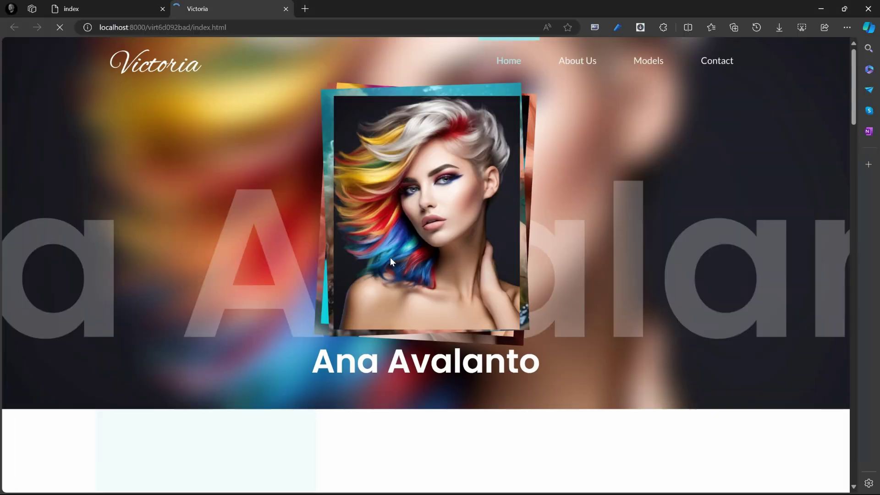
Open the ebook from the book cover and flip to the Tenets of Sustainable Fashion spread.
{"action": "scroll", "coordinate": [820, 280], "scroll_direction": "down", "scroll_amount": 15}
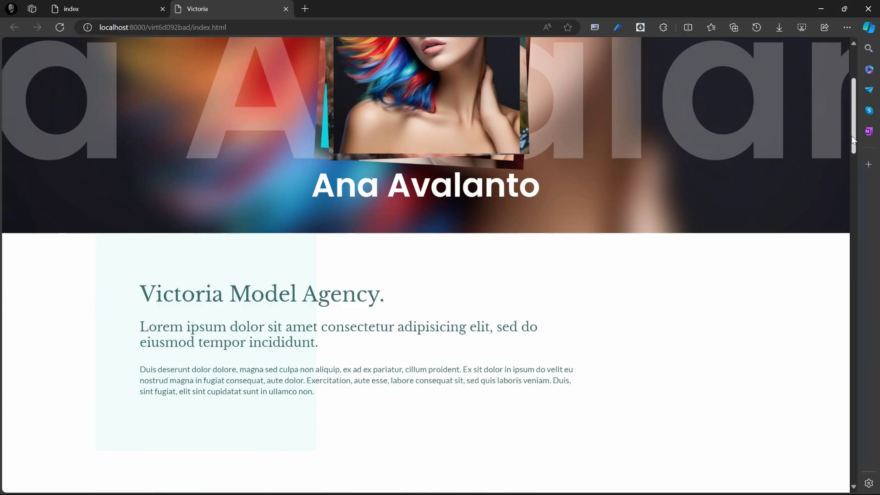
{"action": "scroll", "coordinate": [820, 281], "scroll_direction": "down", "scroll_amount": 10}
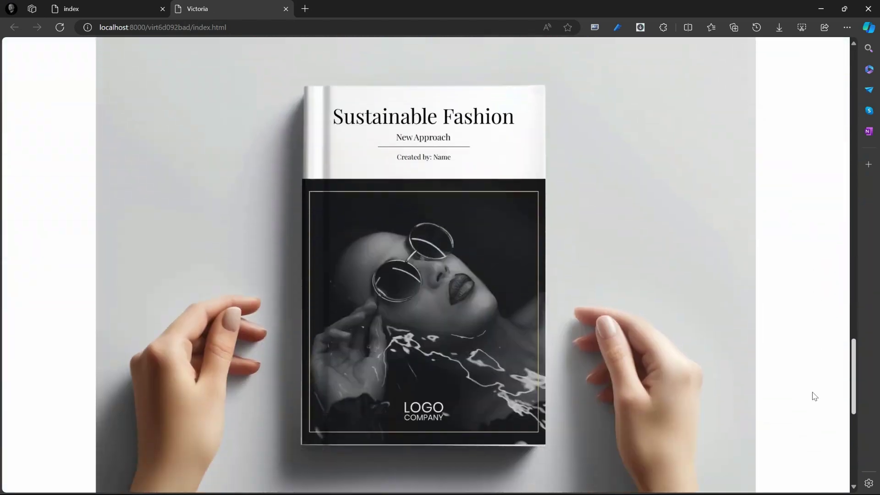
{"action": "left_click", "coordinate": [410, 271]}
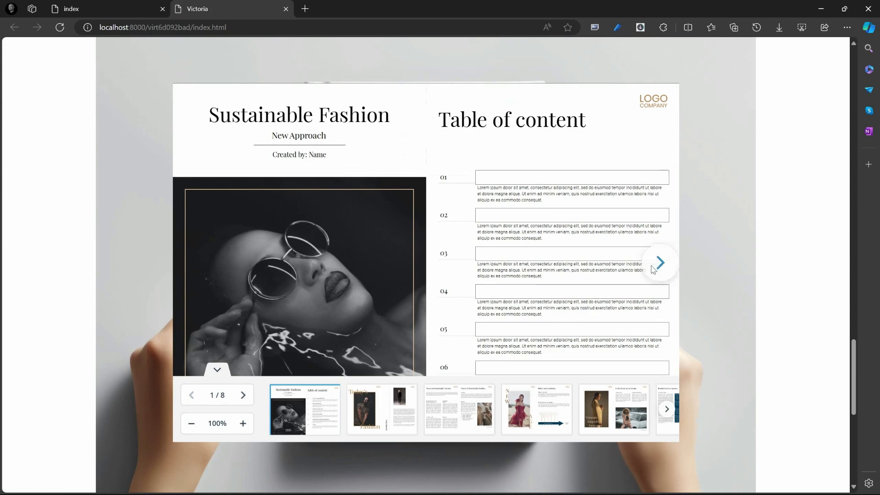
{"action": "left_click", "coordinate": [654, 265]}
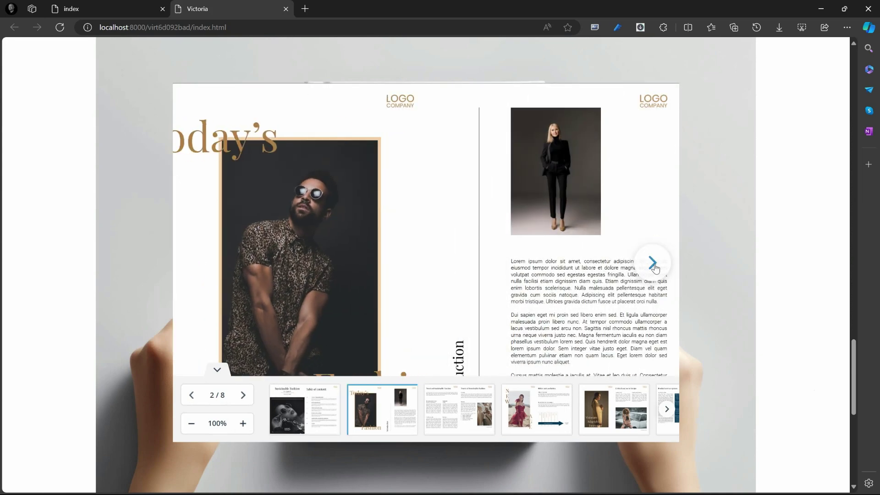
{"action": "left_click", "coordinate": [653, 263]}
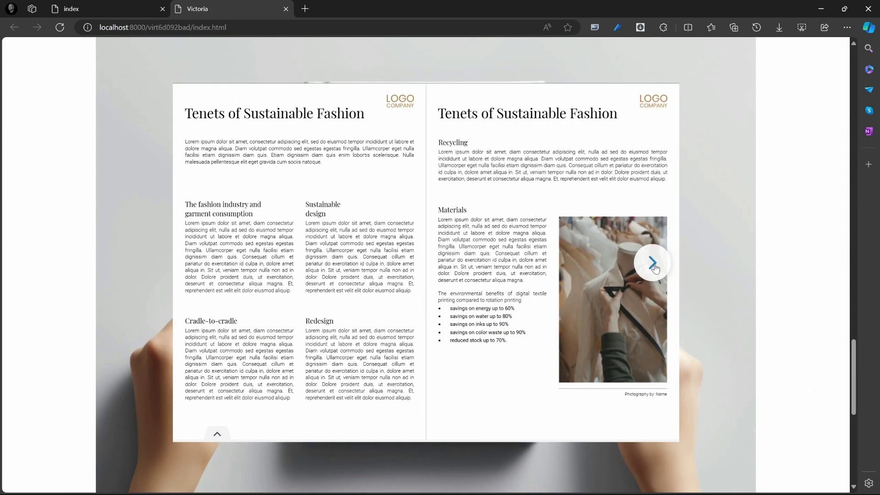
{"action": "left_click", "coordinate": [652, 263]}
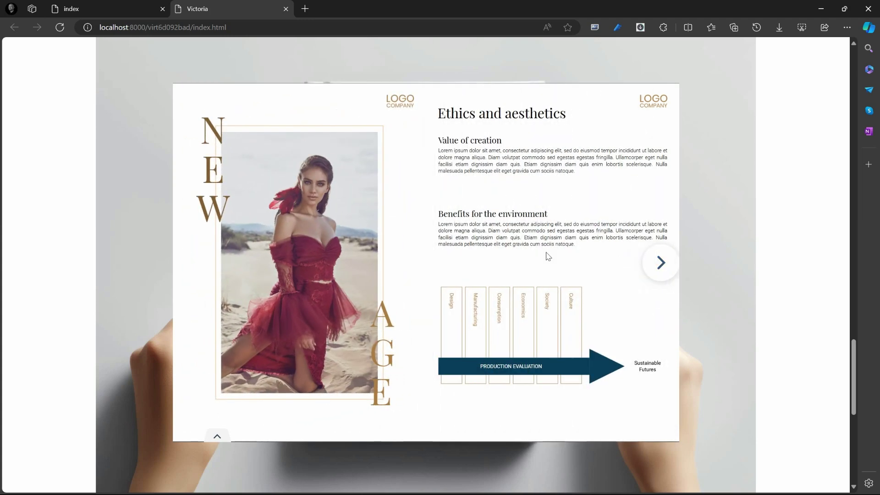
{"action": "left_click", "coordinate": [191, 259]}
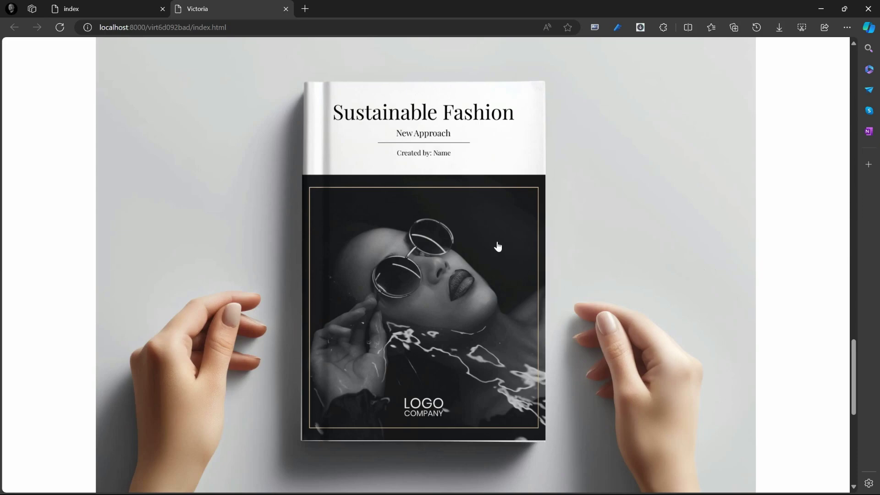
{"action": "left_click", "coordinate": [498, 246]}
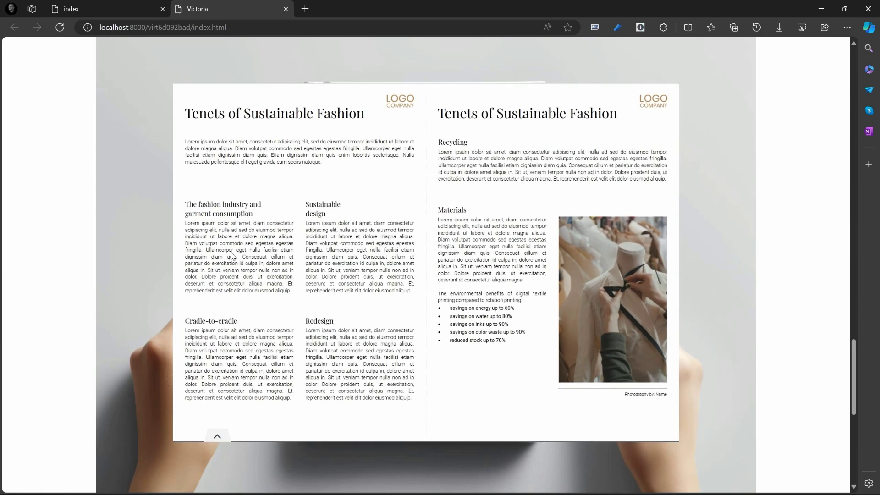